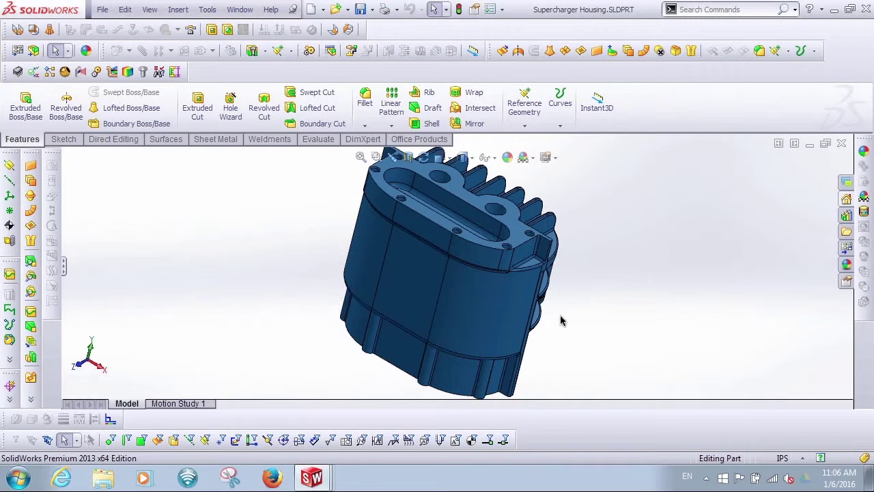
Orbit the supercharger housing in SolidWorks to view another side.
mouse_move(560, 321)
middle_down()
mouse_move(595, 293)
mouse_move(634, 221)
mouse_move(726, 202)
mouse_move(611, 232)
mouse_move(576, 211)
mouse_move(592, 181)
mouse_move(584, 169)
middle_up()
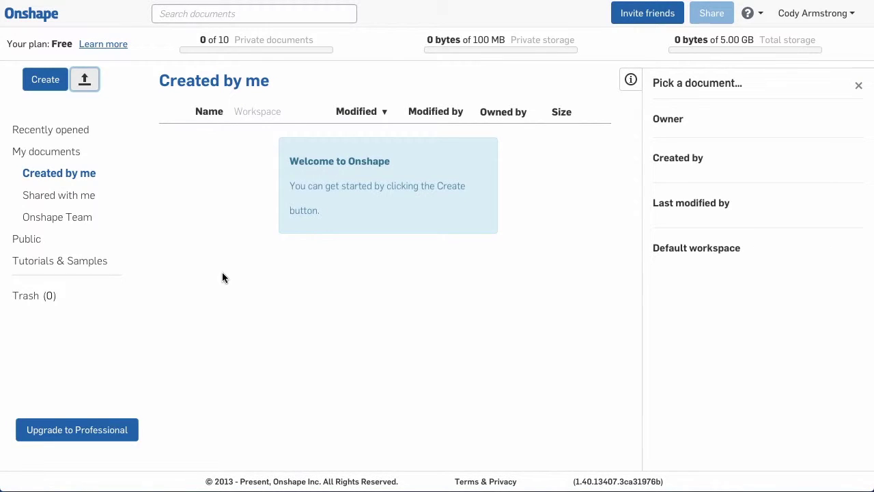
Import Supercharger Housing.SLDPRT into Onshape as a private document and open it.
click(85, 79)
click(179, 51)
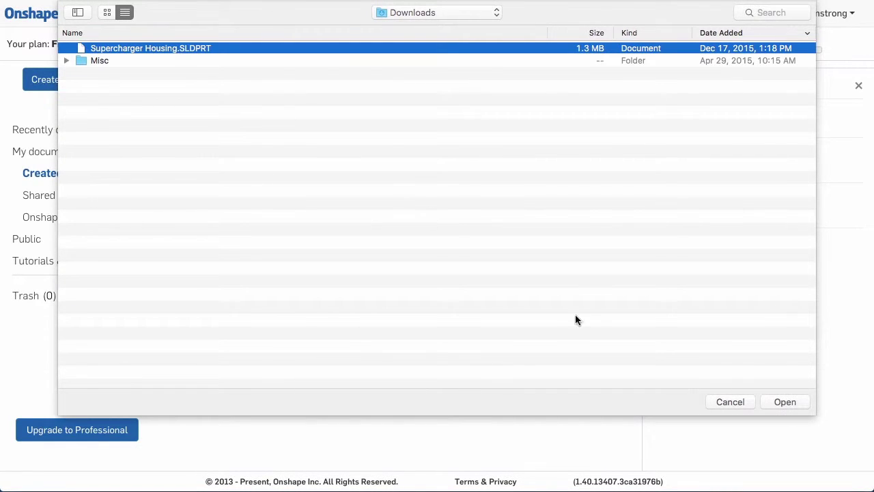
click(782, 401)
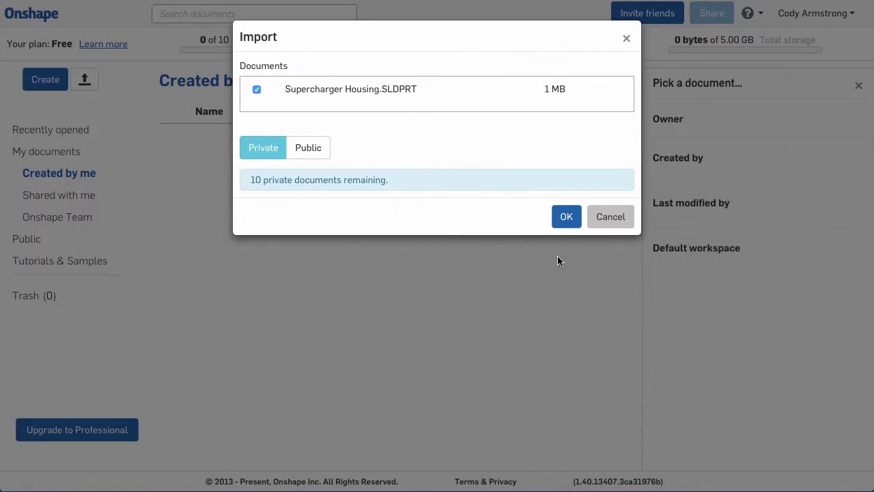
click(566, 217)
click(557, 106)
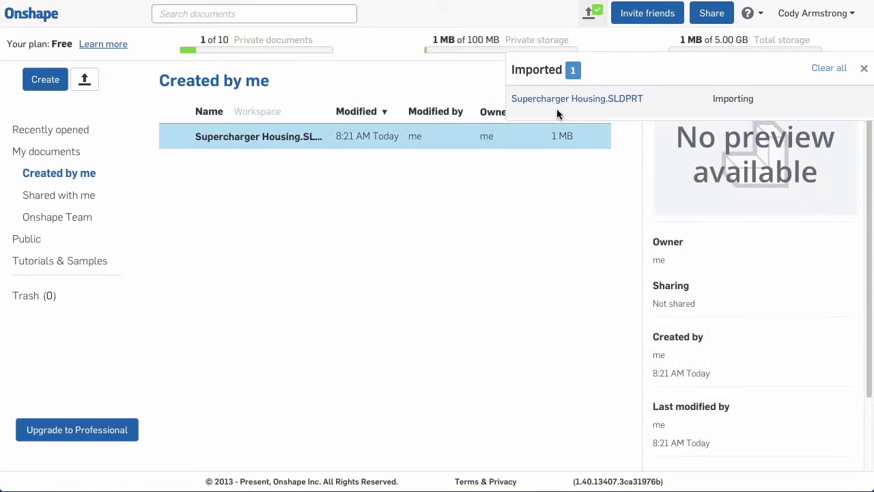
click(276, 139)
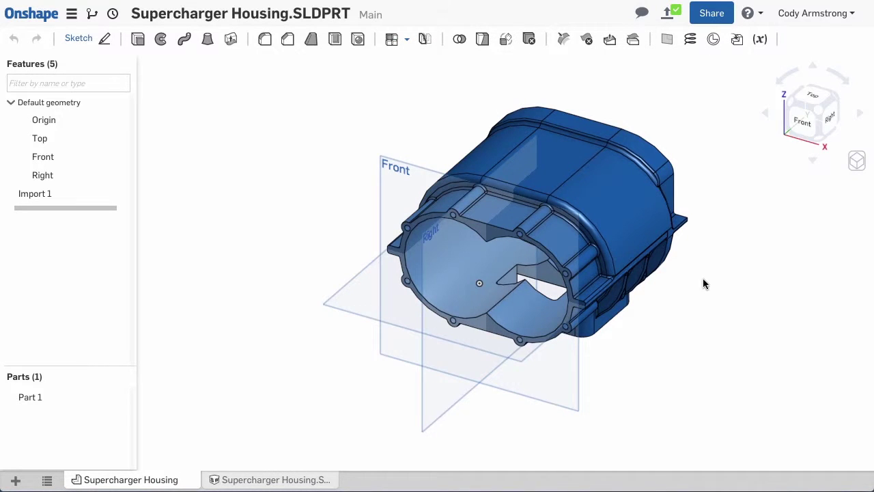
Hide the Top, Front and Right planes, then inspect the housing's underside and sides.
key(p)
scroll(667, 277, up, 3)
middle_drag(592, 206, 552, 234)
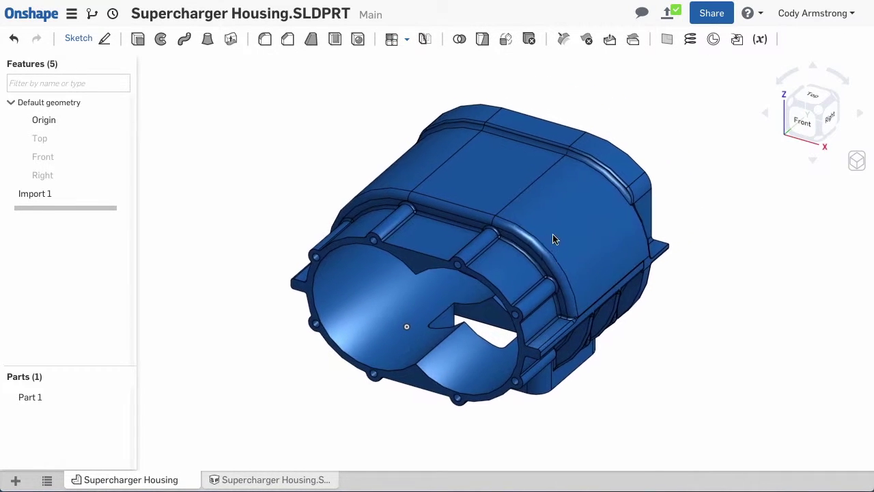
scroll(514, 262, up, 2)
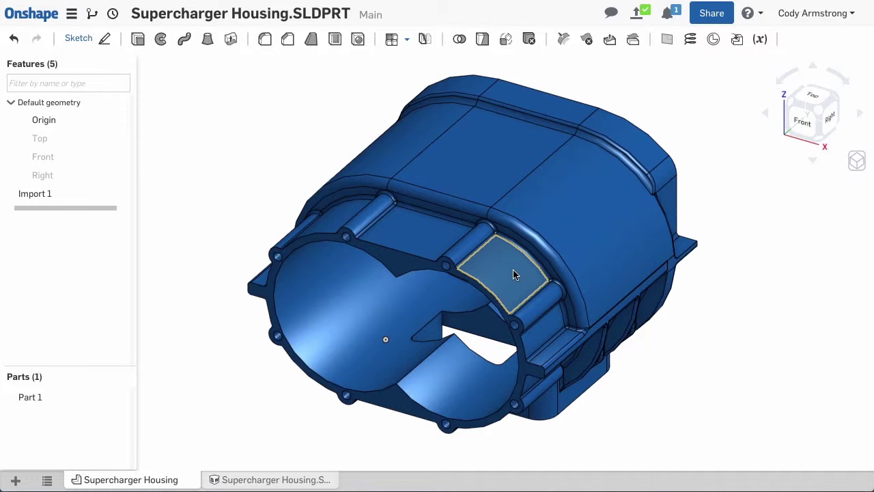
mouse_move(515, 275)
right_down()
mouse_move(517, 293)
mouse_move(551, 252)
mouse_move(493, 301)
mouse_move(571, 265)
mouse_move(484, 328)
right_up()
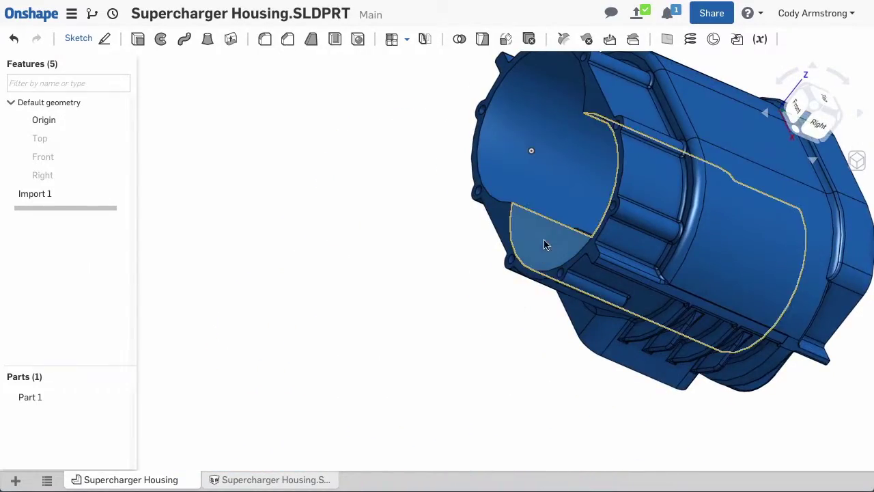
mouse_move(544, 243)
right_down()
mouse_move(411, 279)
mouse_move(513, 273)
mouse_move(460, 321)
mouse_move(427, 327)
mouse_move(537, 250)
mouse_move(492, 299)
right_up()
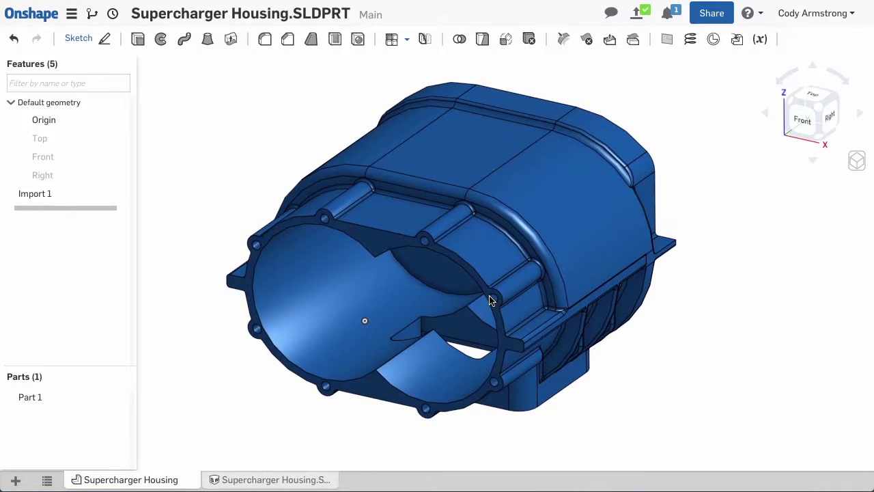
click(263, 482)
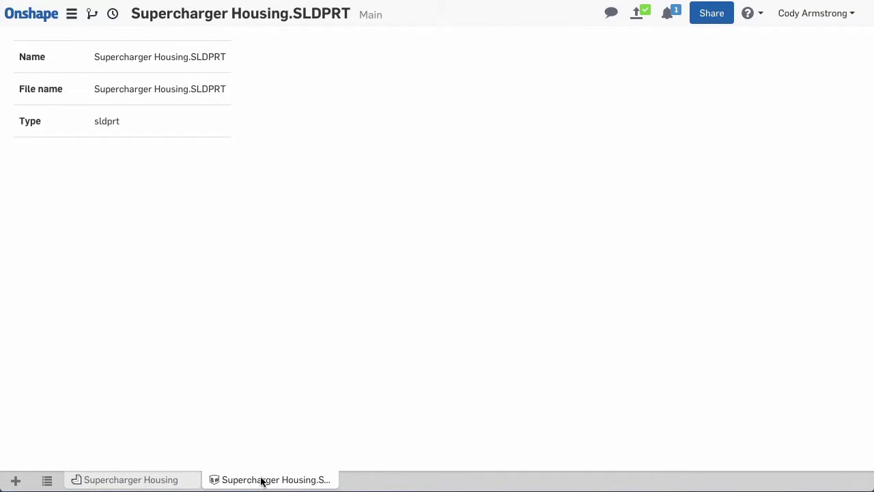
right_click(271, 483)
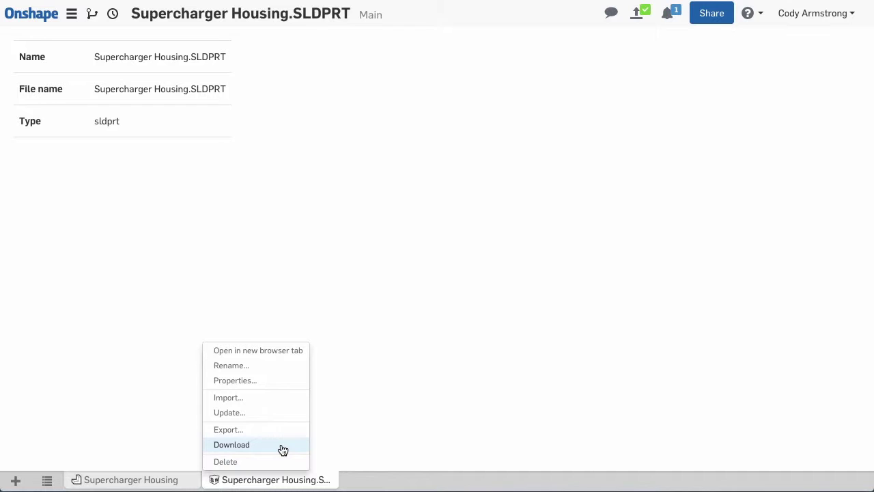
click(156, 480)
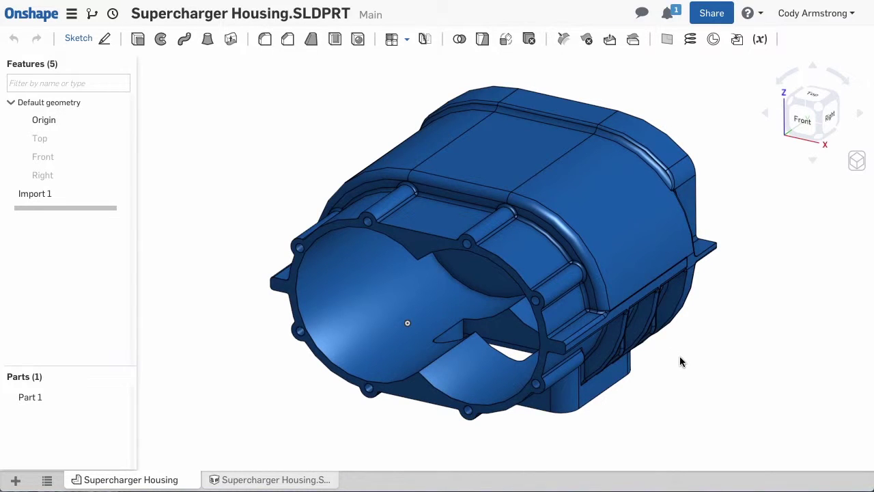
Turn the housing over, zoom onto the rectangular flange, and select its inner U-shaped face.
mouse_move(680, 372)
right_down()
mouse_move(640, 233)
mouse_move(608, 250)
mouse_move(603, 267)
right_up()
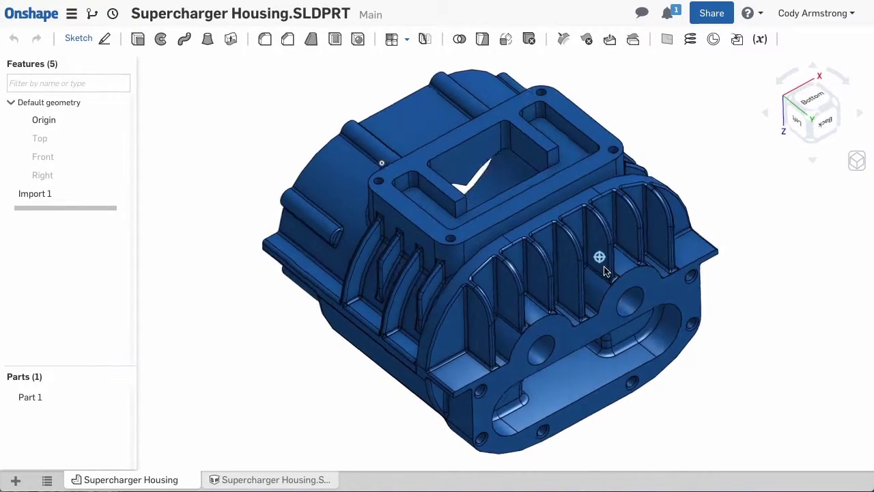
middle_drag(579, 250, 560, 253)
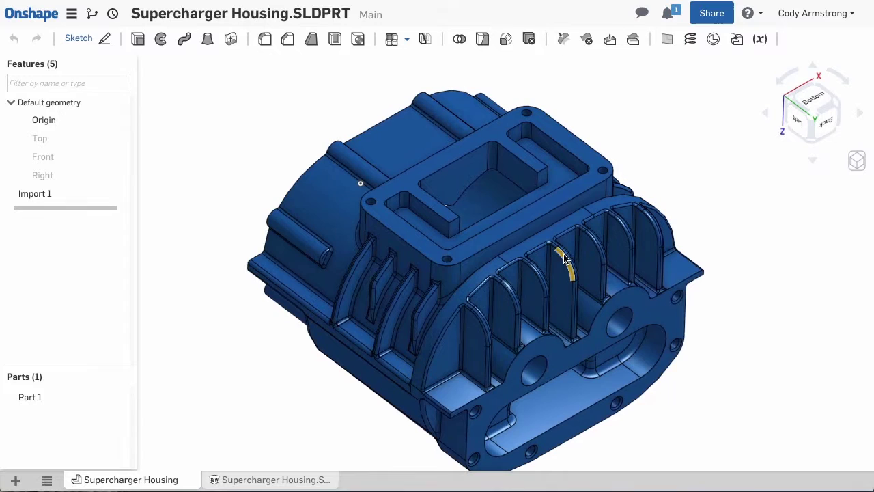
scroll(515, 190, up, 2)
scroll(513, 185, up, 1)
scroll(508, 201, up, 1)
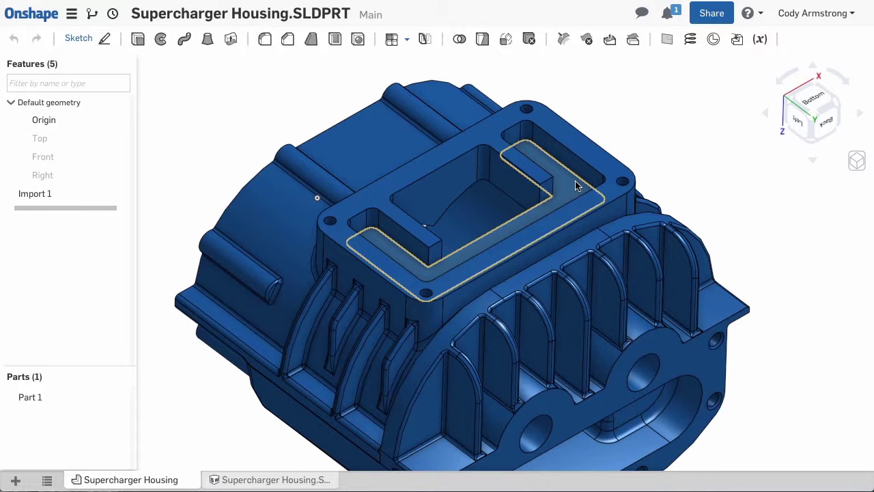
click(571, 185)
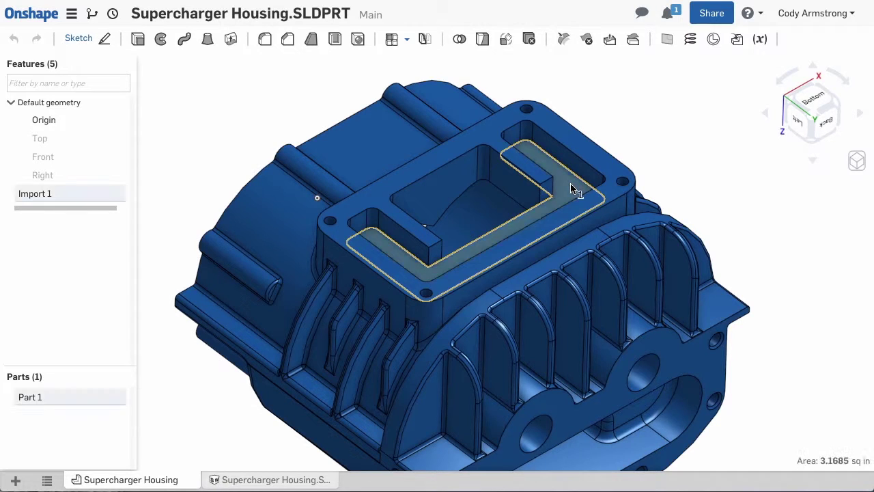
Sketch on the U-shaped face, offsetting its outline by .005 in.
key(shift+s)
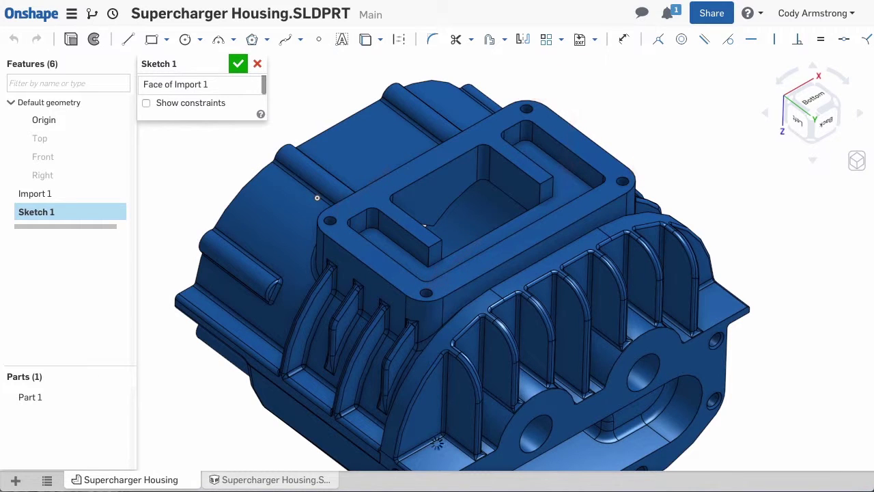
key(n)
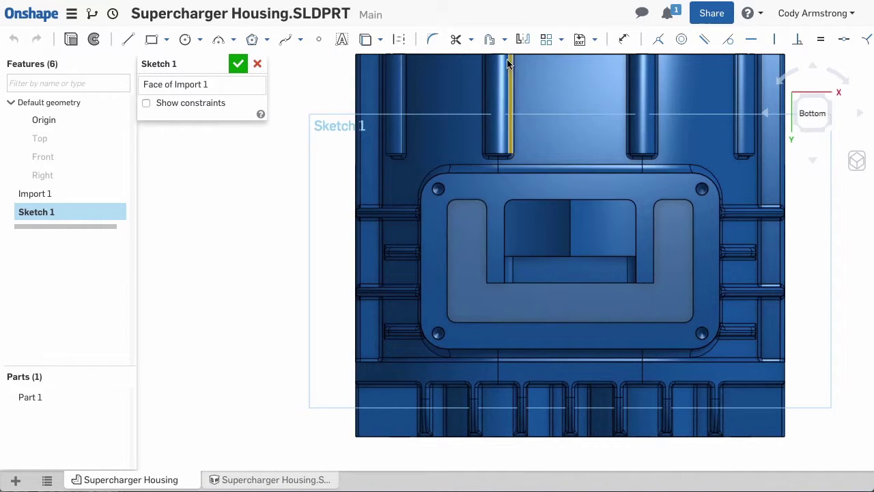
click(489, 42)
click(463, 247)
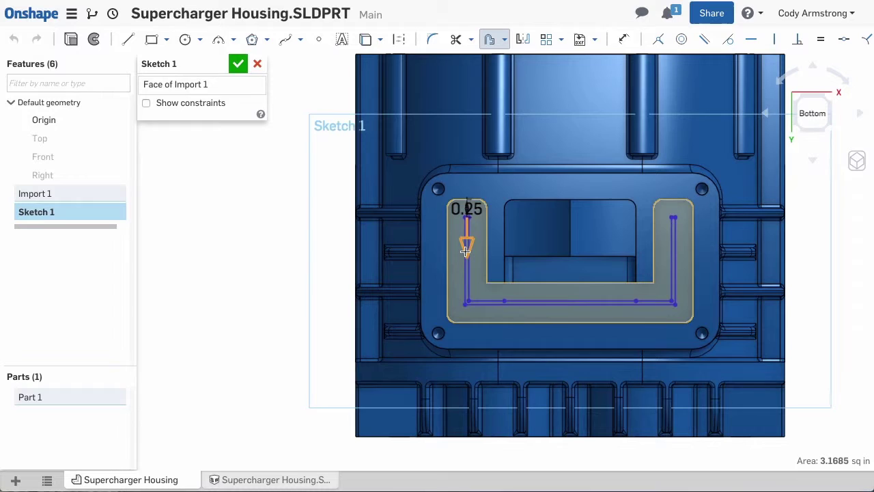
drag(467, 250, 469, 235)
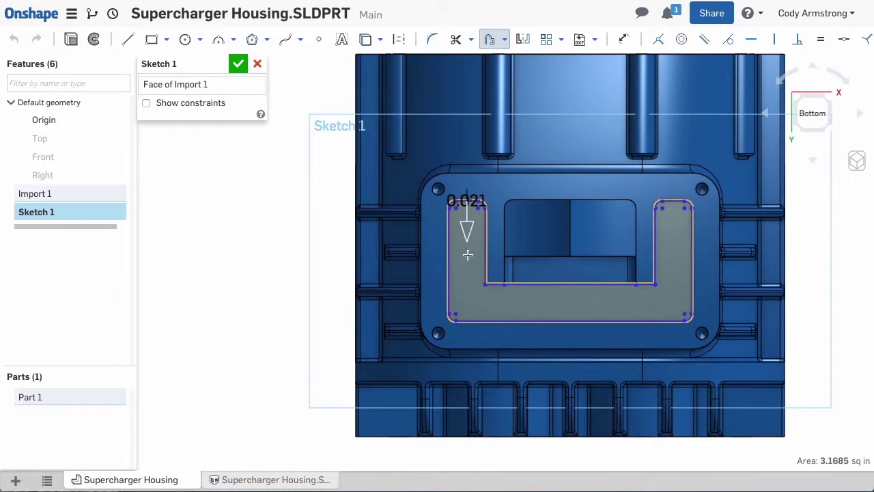
click(468, 255)
text(.005)
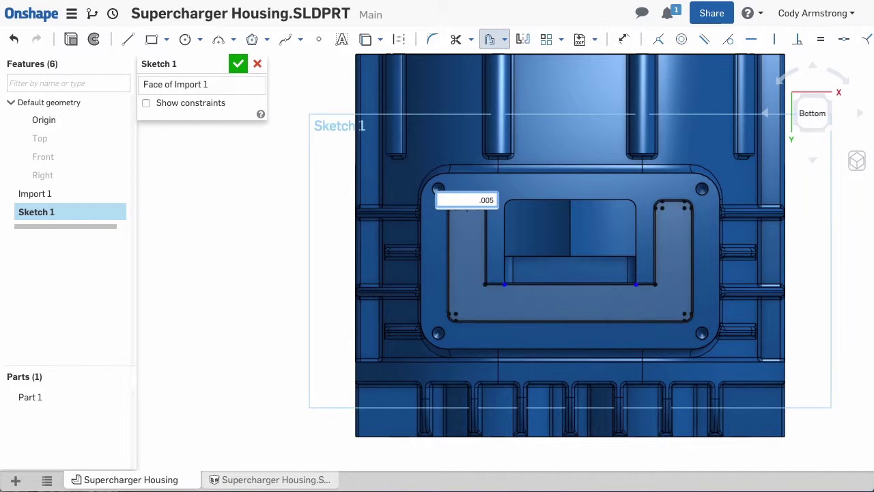
key(Return)
Extrude the offset profile up to the flange face as a new part, Part 2.
key(shift+e)
click(210, 138)
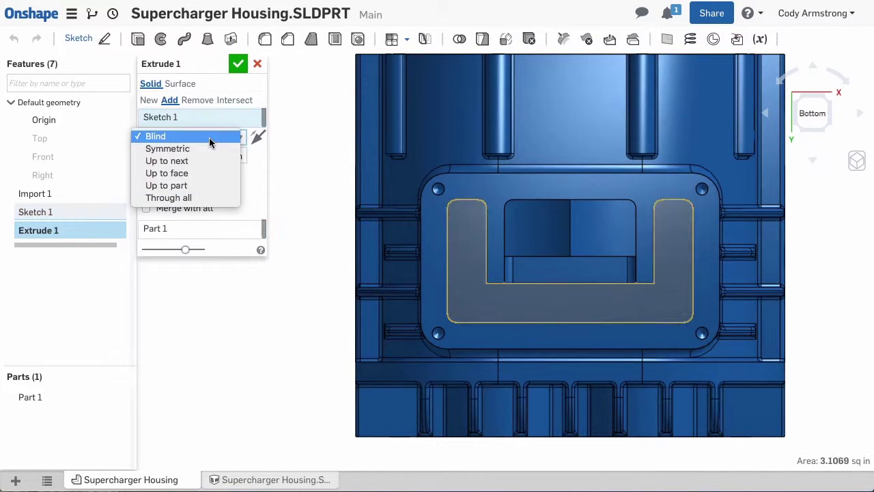
click(166, 173)
right_drag(320, 228, 413, 210)
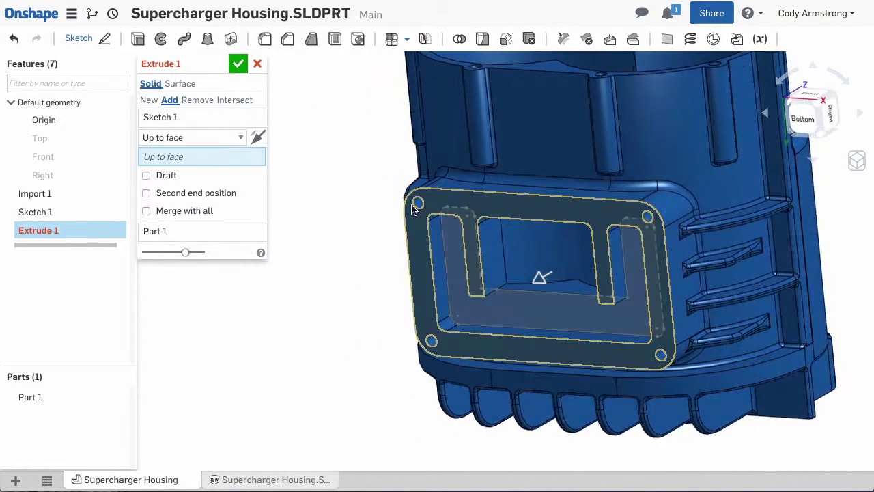
click(456, 211)
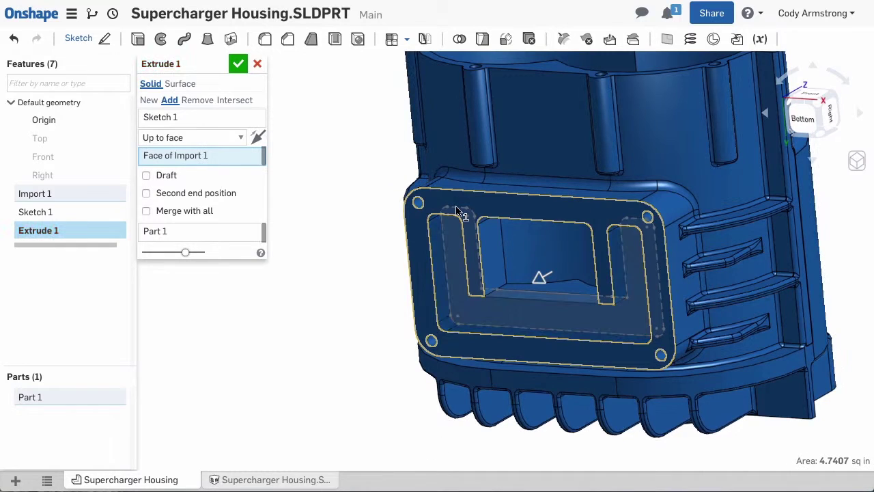
click(149, 100)
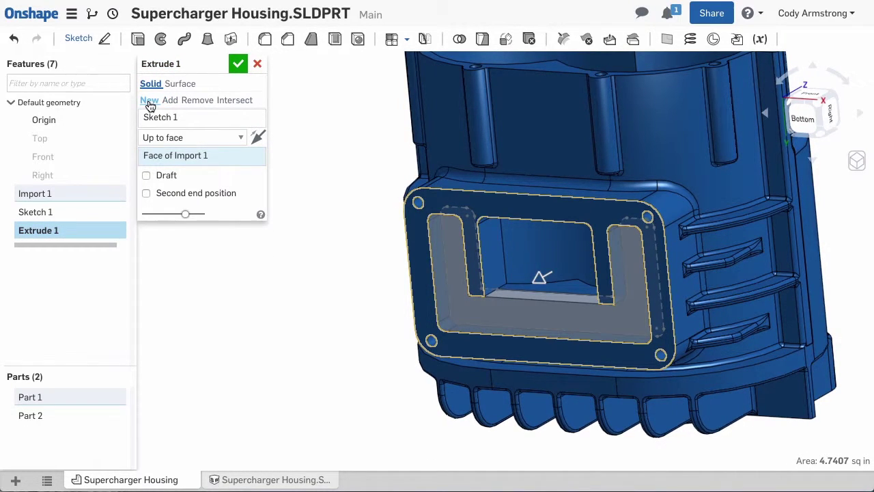
click(238, 64)
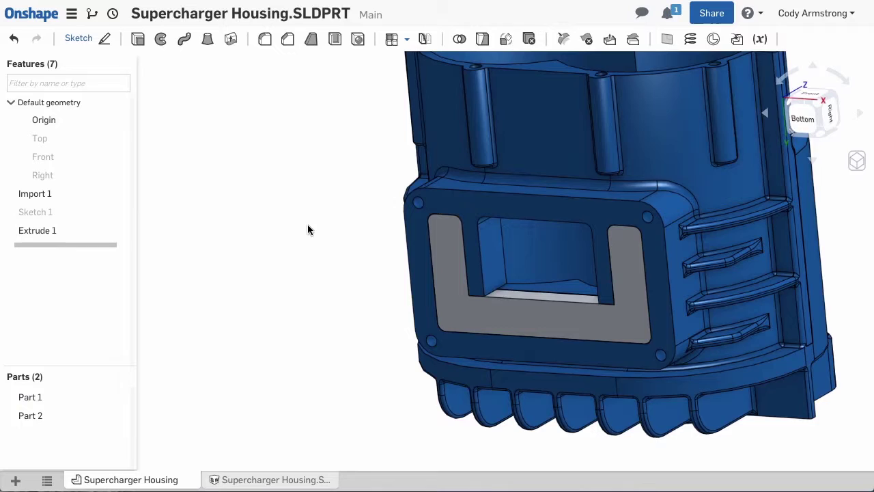
right_drag(307, 229, 265, 256)
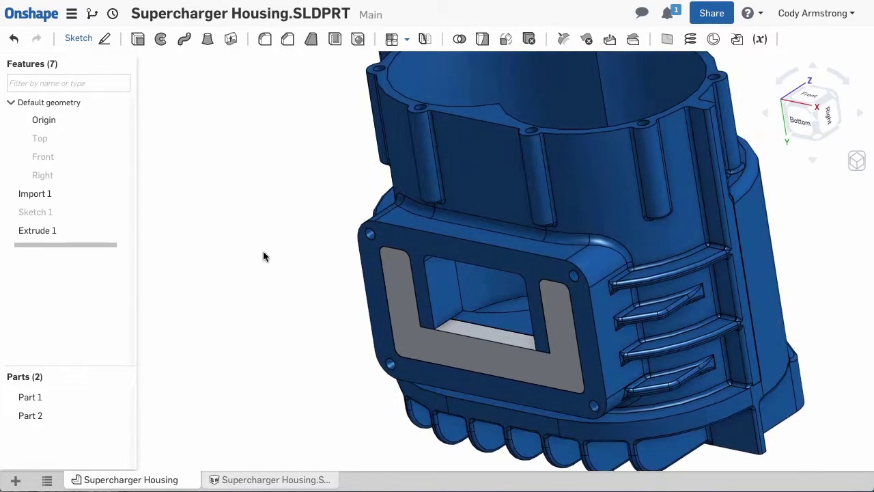
Sketch on Part 2's grey face using the flange outline and four mounting-hole edges.
click(408, 345)
key(shift+s)
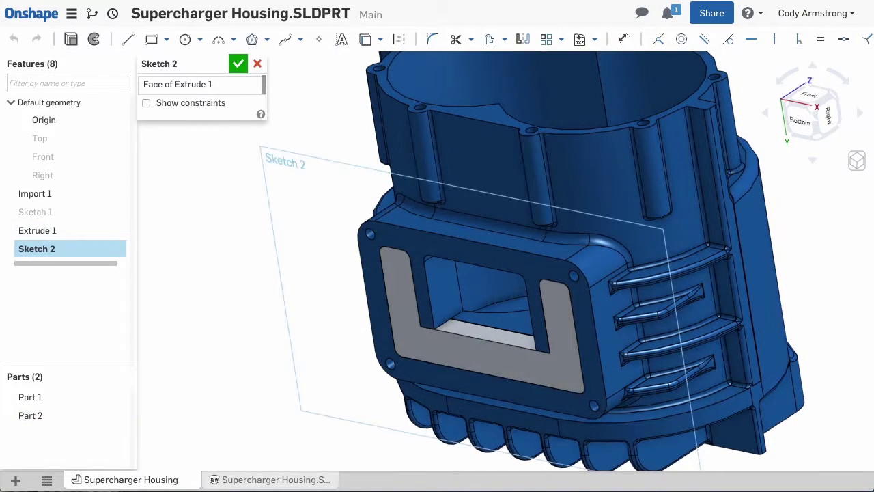
key(n)
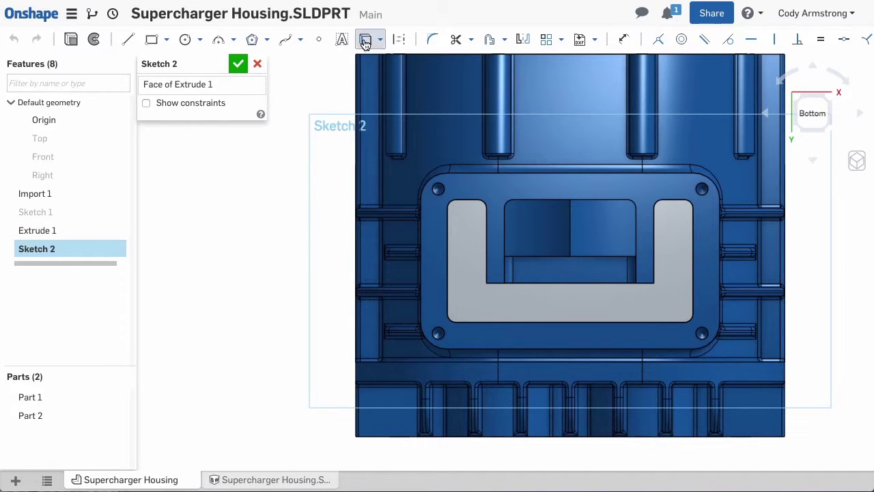
click(365, 40)
click(493, 193)
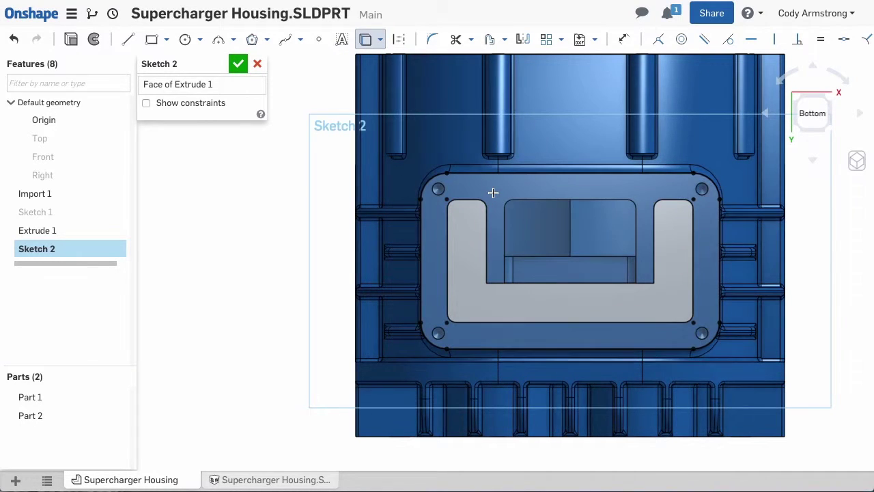
click(438, 189)
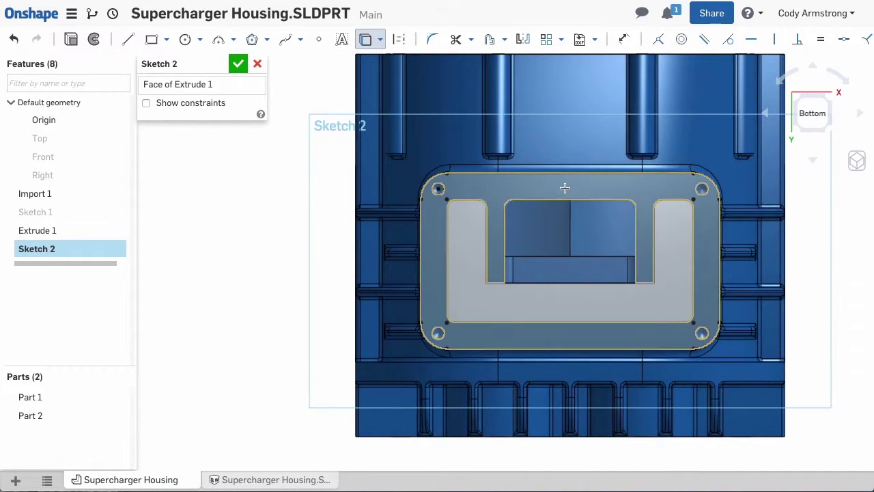
click(701, 186)
click(701, 333)
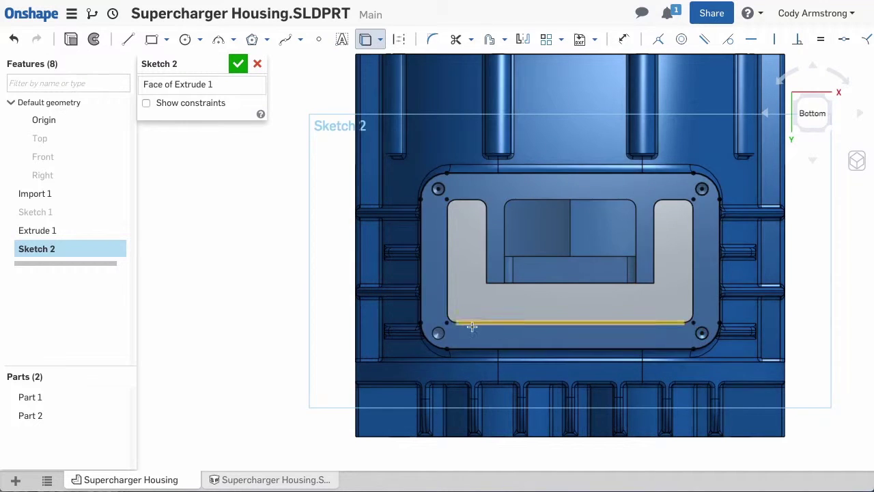
click(442, 330)
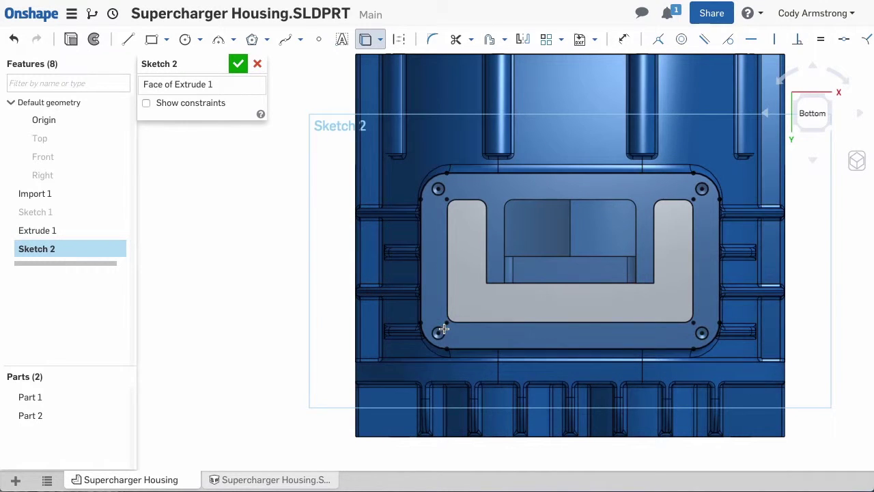
click(367, 44)
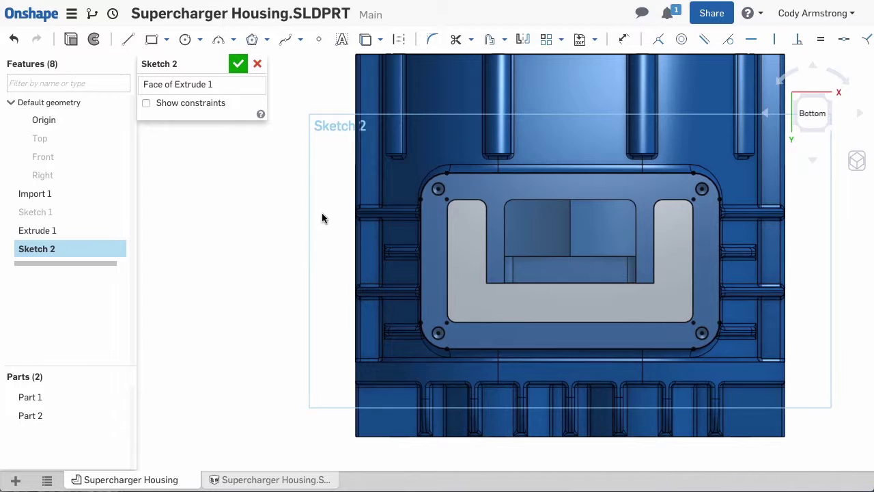
Extrude Sketch 2 by 0.25 in, adding it to Part 2 as a cover plate.
click(71, 38)
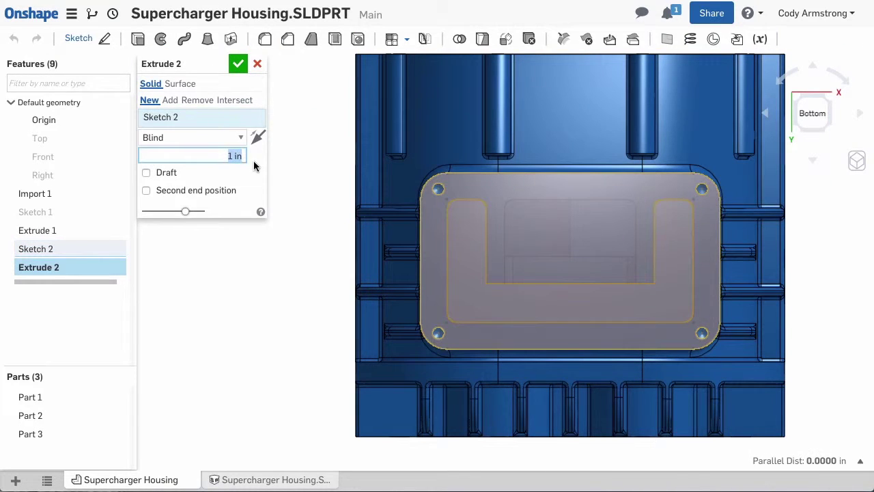
key(shift+7)
click(170, 100)
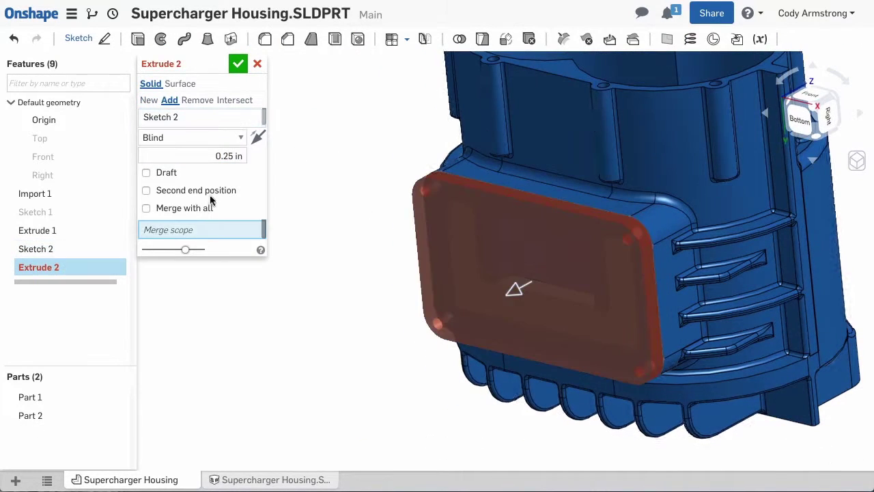
click(505, 318)
click(237, 63)
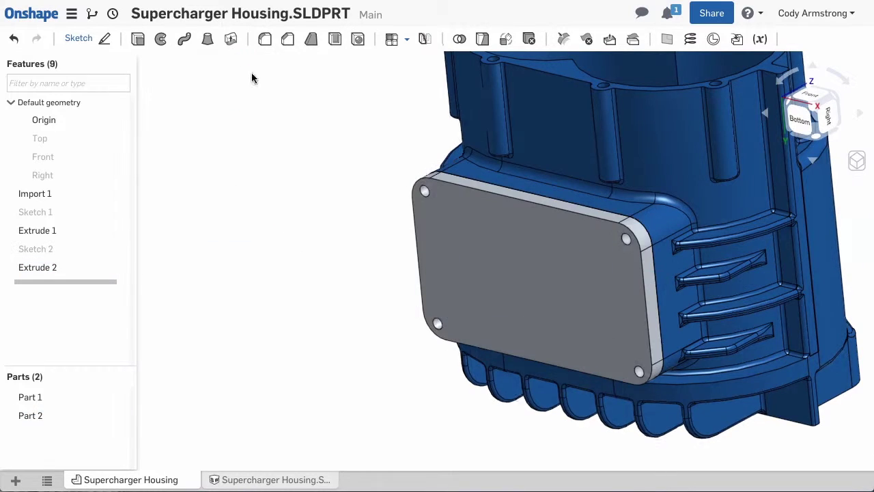
scroll(330, 211, down, 3)
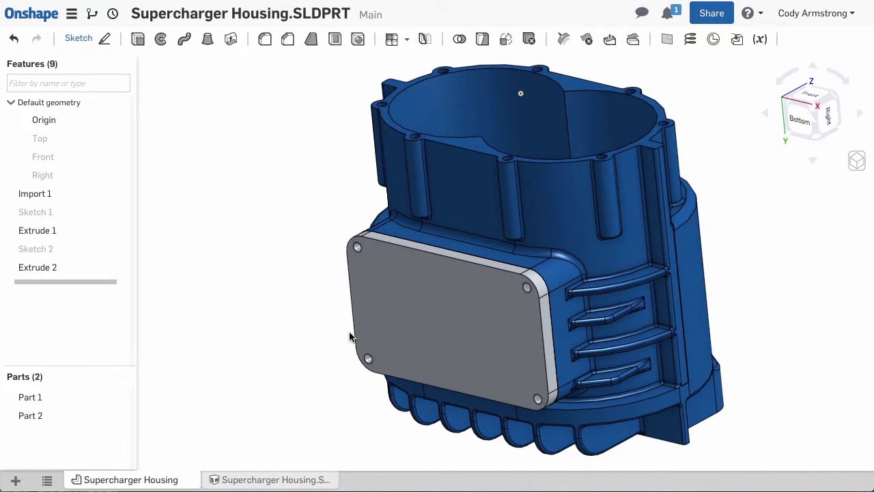
Sketch a center-point rectangle on the plate's side face, 1.125 wide.
key(shift+6)
right_drag(401, 298, 591, 163)
click(571, 169)
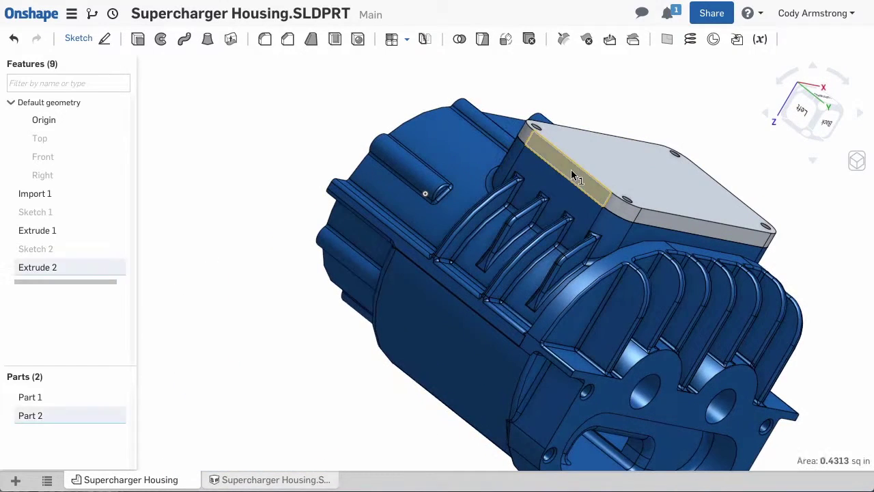
key(shift+s)
key(n)
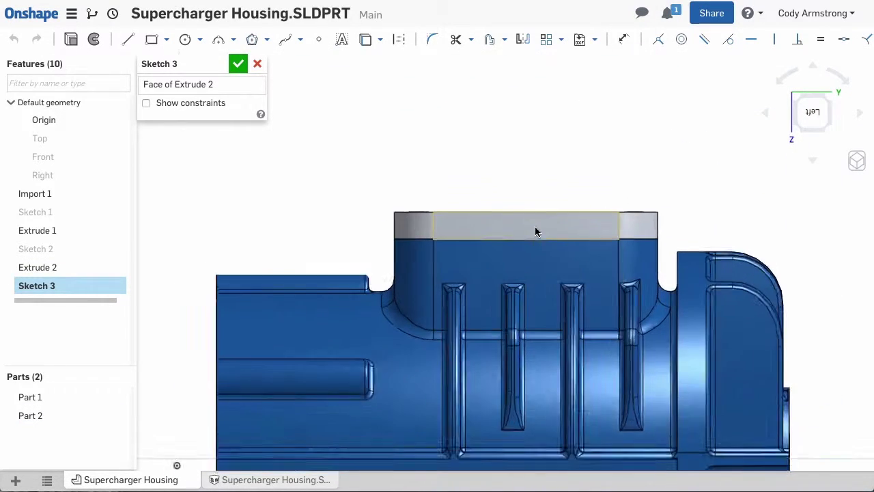
click(166, 39)
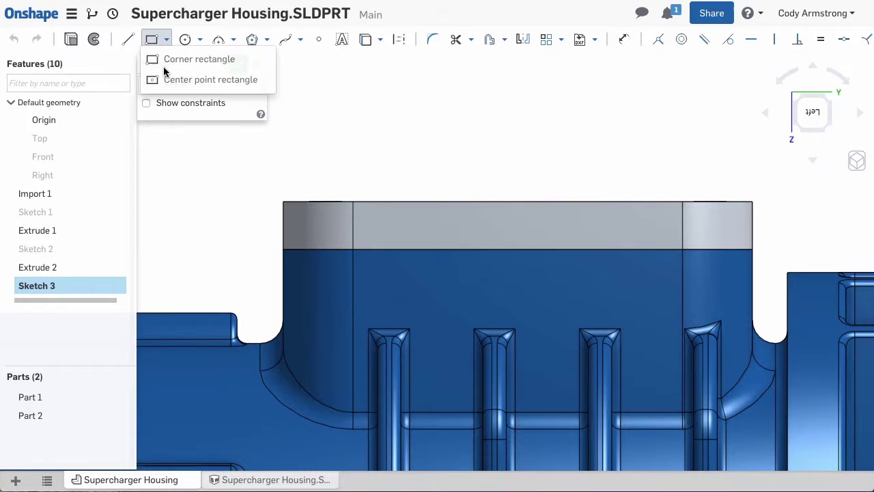
click(181, 80)
click(517, 202)
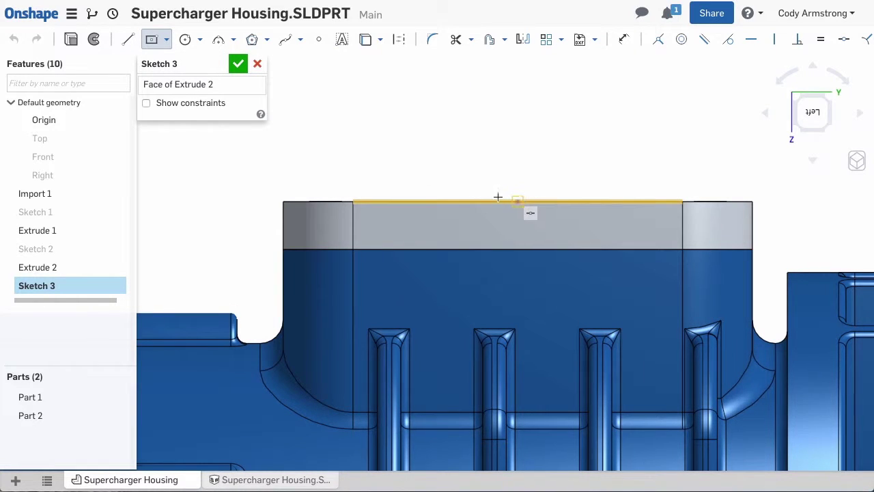
click(389, 174)
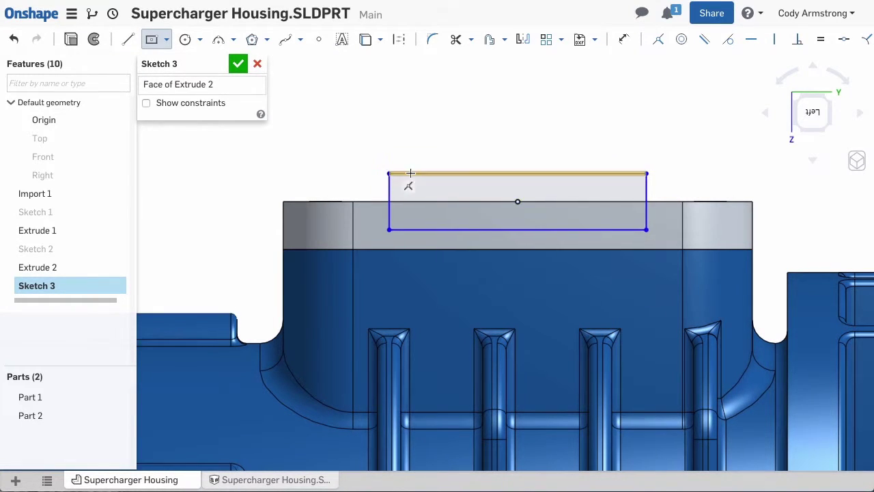
key(d)
click(435, 174)
click(435, 143)
text(1.125)
key(Return)
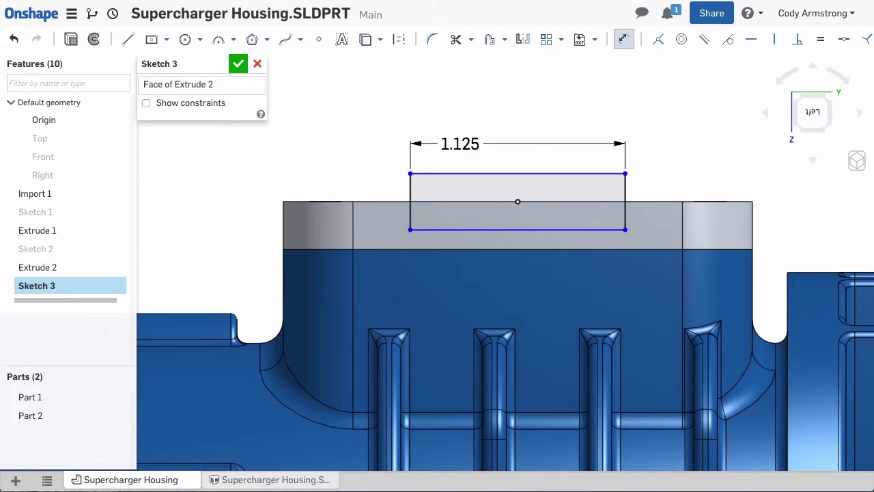
Draw a slanted side line and a vertical centre line, with a 0.5 offset dimension.
key(l)
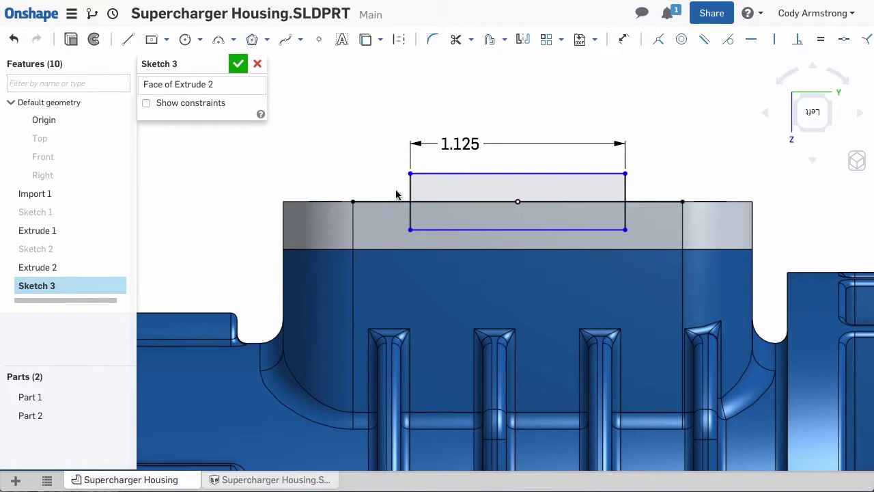
drag(410, 173, 433, 201)
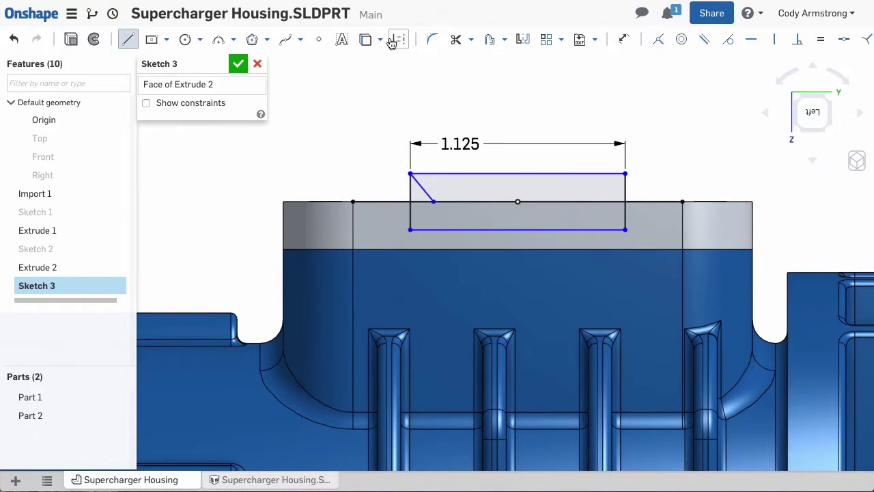
drag(517, 201, 517, 153)
key(d)
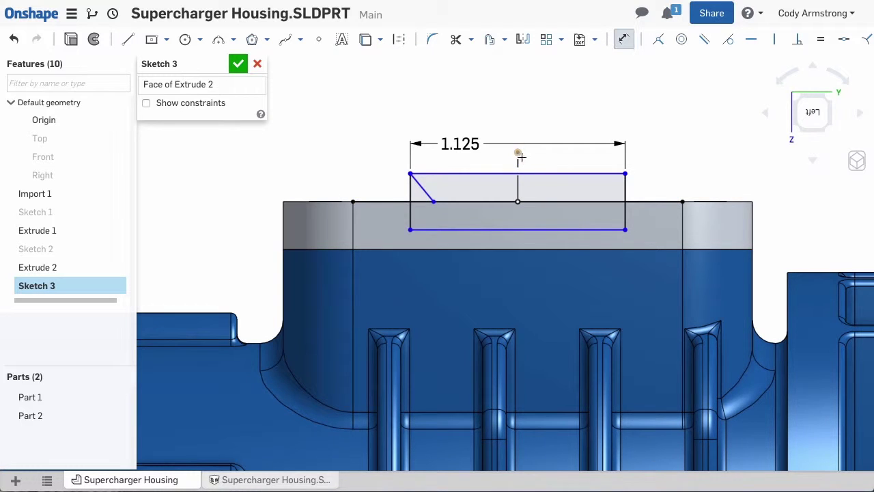
click(517, 168)
click(433, 202)
click(468, 112)
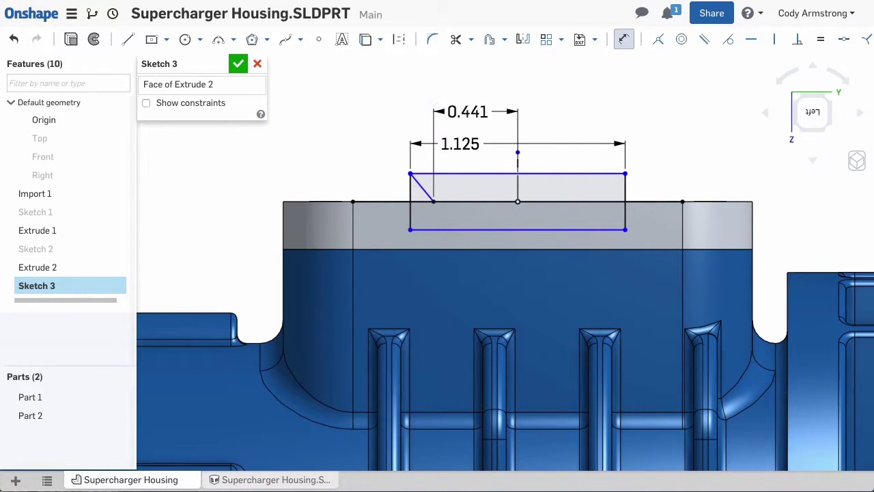
text(0.5)
key(Return)
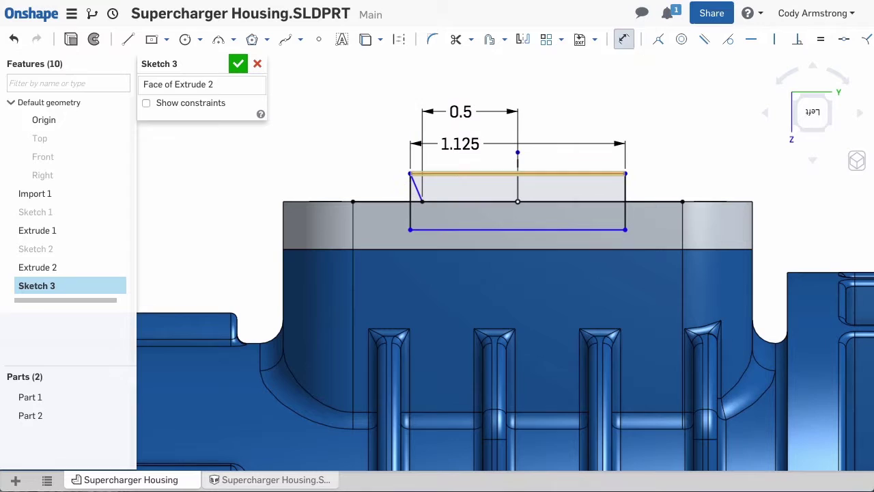
Dimension the profile 0.125 tall and mirror the slanted line about the centre line.
click(449, 175)
click(382, 202)
click(344, 185)
text(0.125)
key(Return)
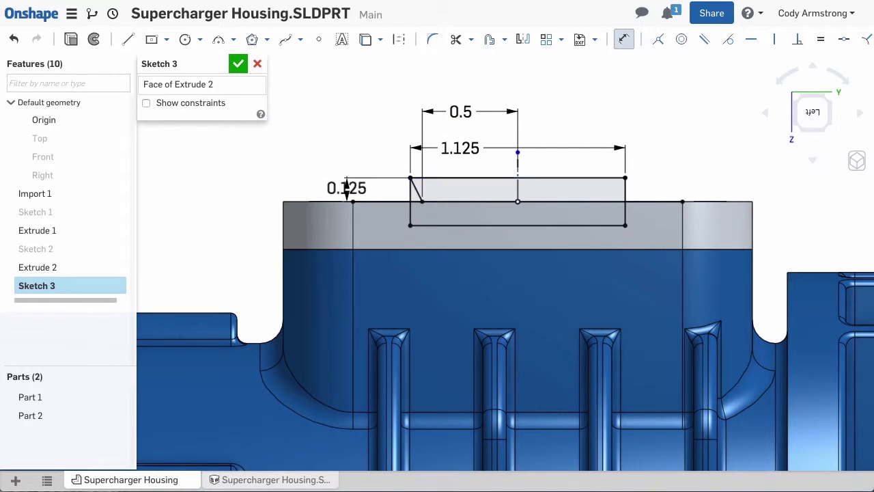
click(522, 39)
click(518, 190)
click(417, 192)
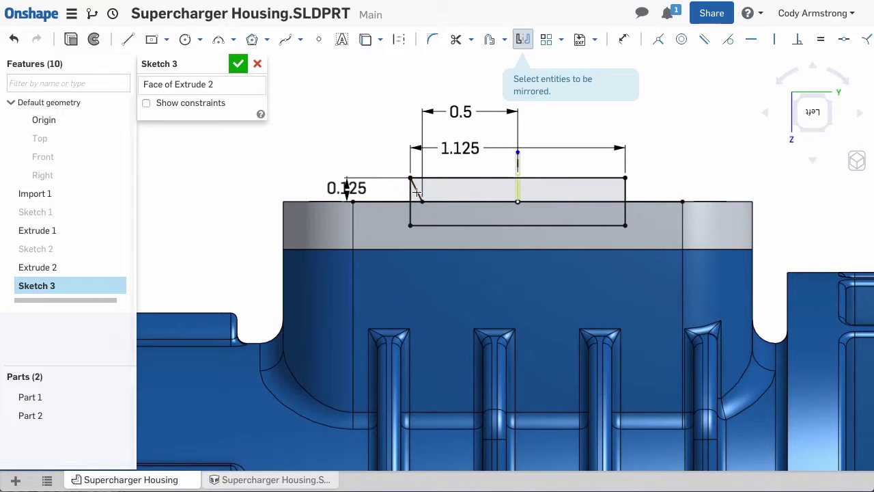
click(70, 40)
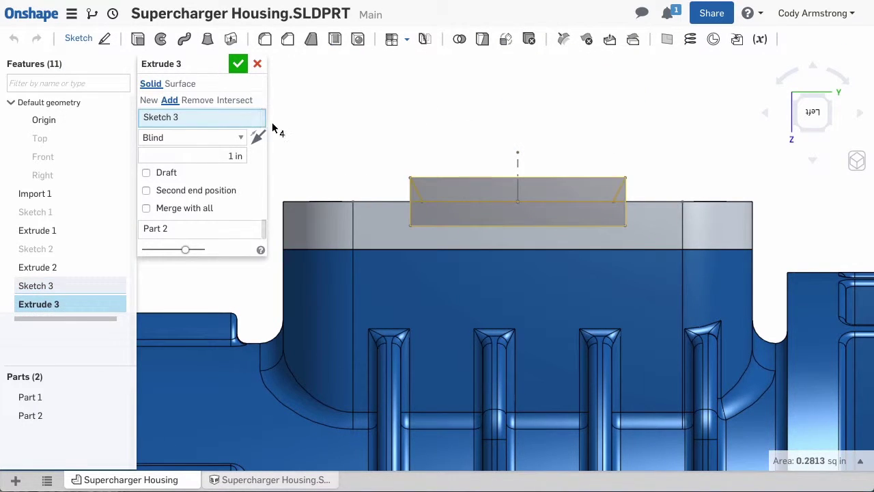
Extrude only the dovetail region, flipped, up to the plate's far face, adding to Part 2.
key(shift+7)
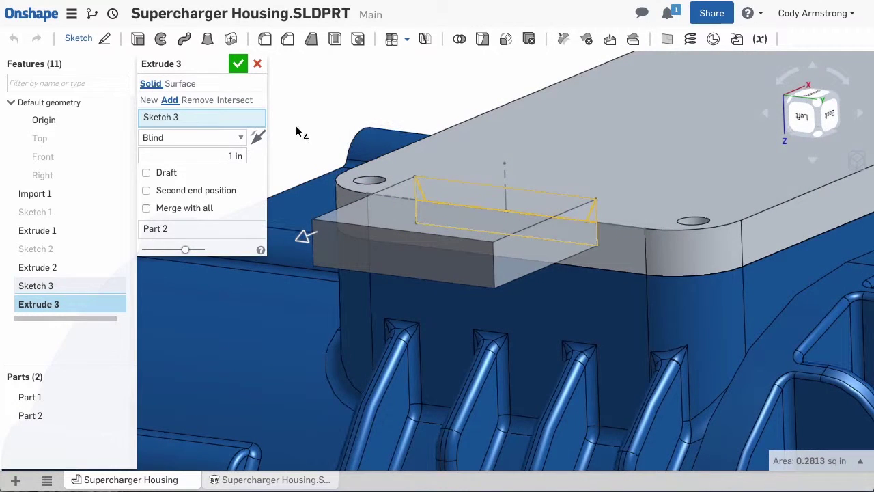
click(258, 119)
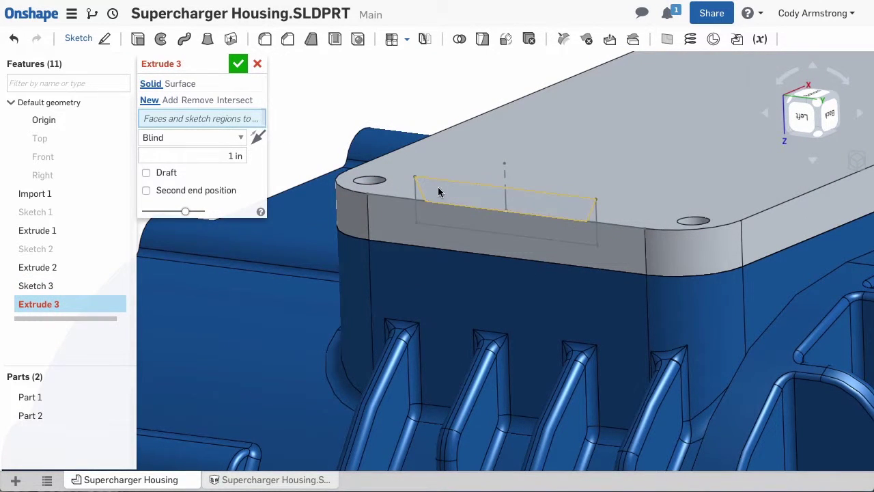
click(449, 198)
click(257, 137)
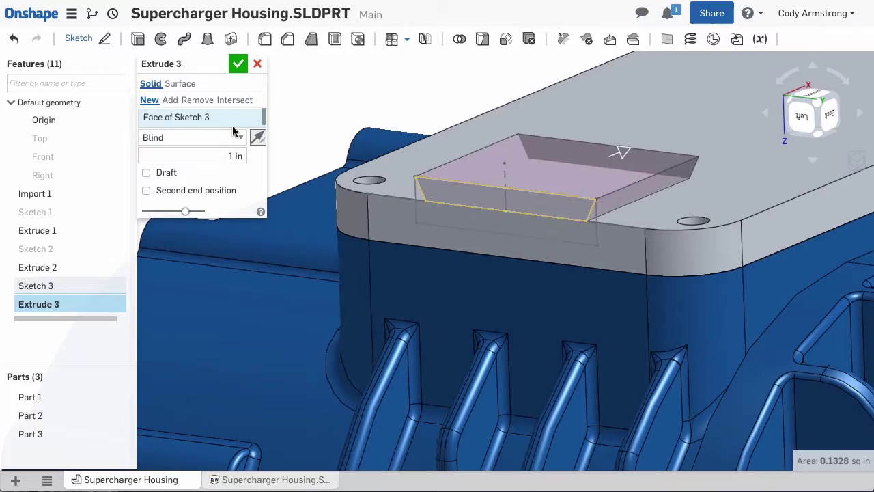
click(169, 100)
right_drag(442, 198, 551, 179)
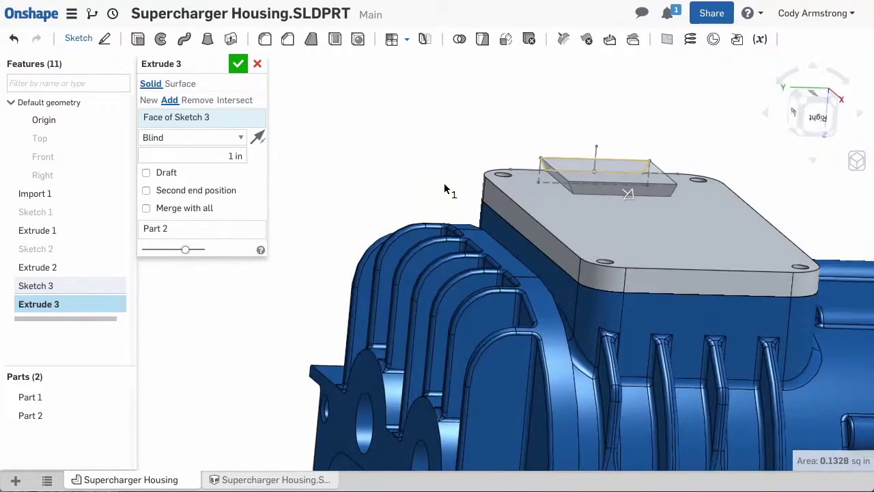
click(191, 137)
click(164, 172)
click(679, 283)
click(237, 64)
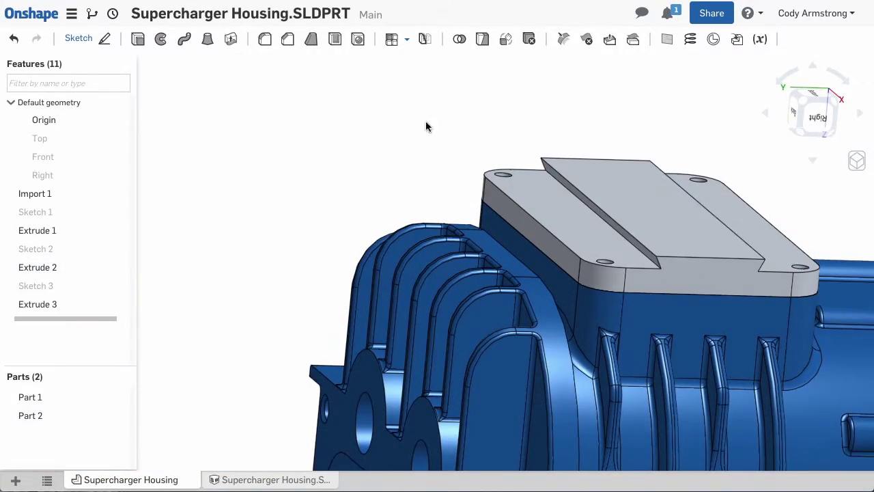
mouse_move(426, 120)
right_down()
mouse_move(378, 118)
mouse_move(387, 141)
mouse_move(499, 144)
mouse_move(501, 152)
right_up()
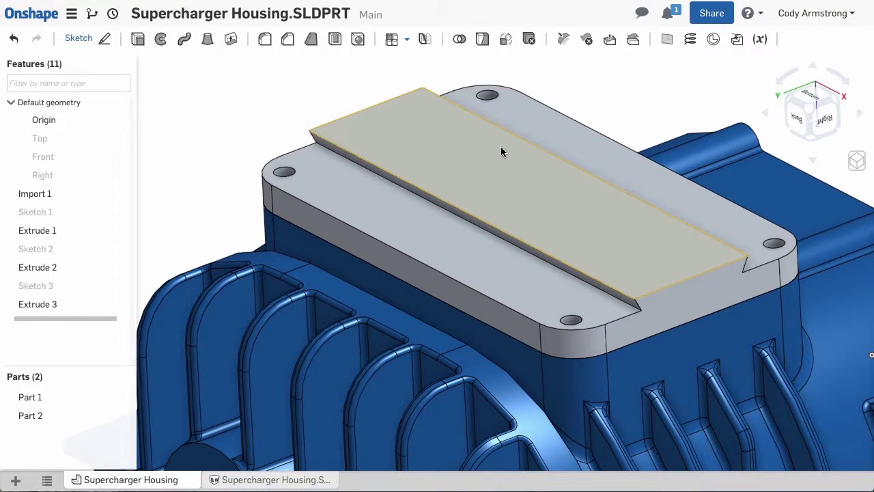
click(455, 173)
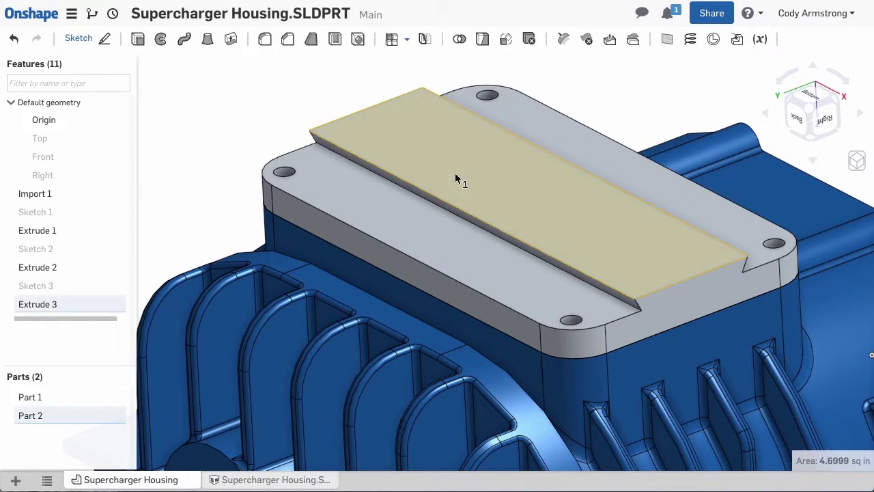
Sketch a 0.375 diameter circle on the dovetail rail's top face.
click(78, 38)
key(n)
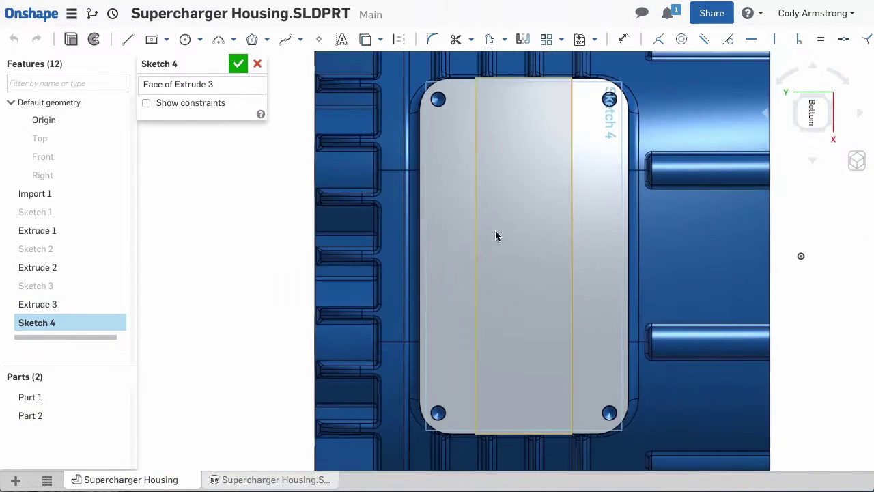
click(185, 41)
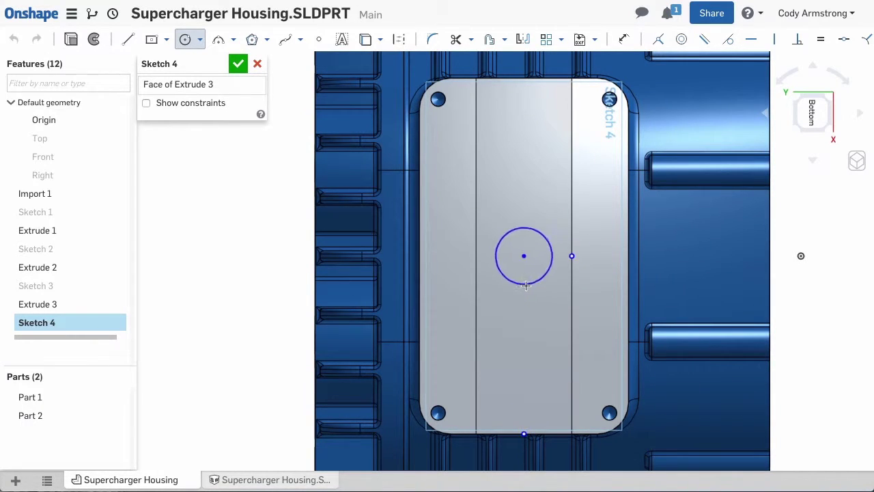
key(d)
click(514, 280)
click(242, 264)
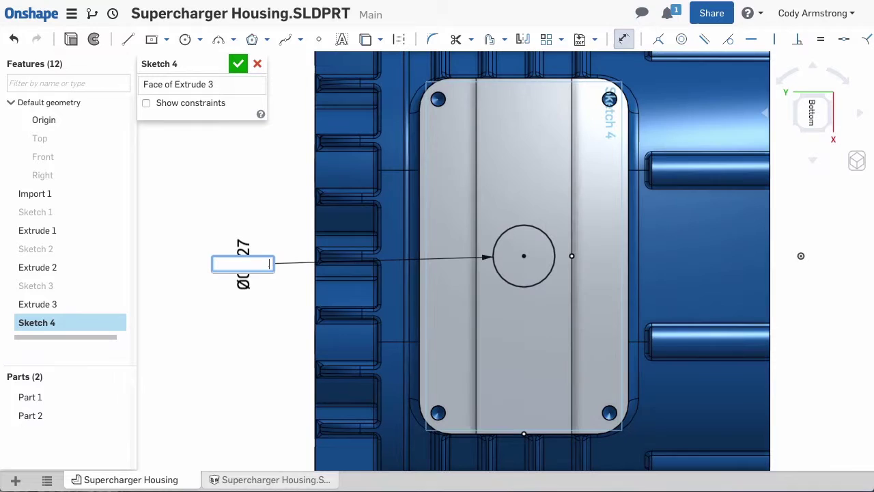
text(.375)
key(Return)
Cut the circle .25 in deep, then hide the housing and view the fixture's underside.
key(shift+7)
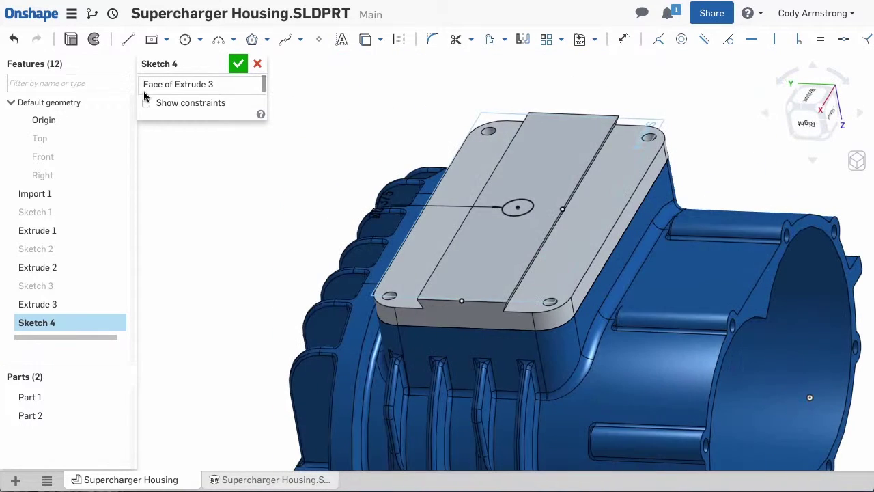
key(shift+e)
click(205, 101)
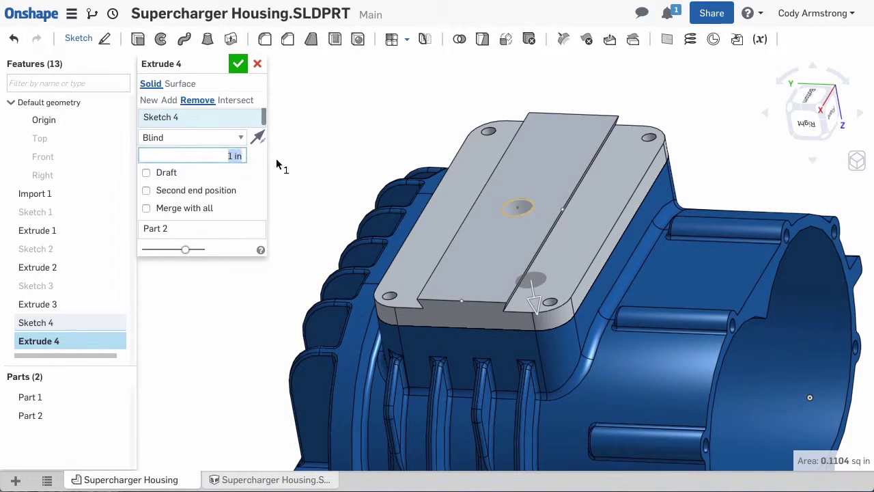
text(5)
click(238, 64)
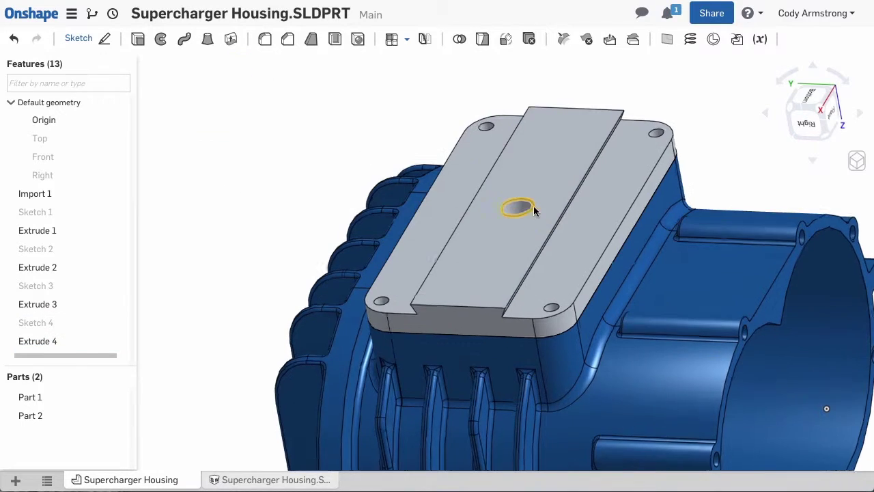
scroll(480, 253, up, 2)
click(120, 397)
mouse_move(424, 379)
right_down()
mouse_move(498, 380)
mouse_move(482, 250)
mouse_move(492, 235)
mouse_move(742, 212)
right_up()
scroll(526, 253, up, 2)
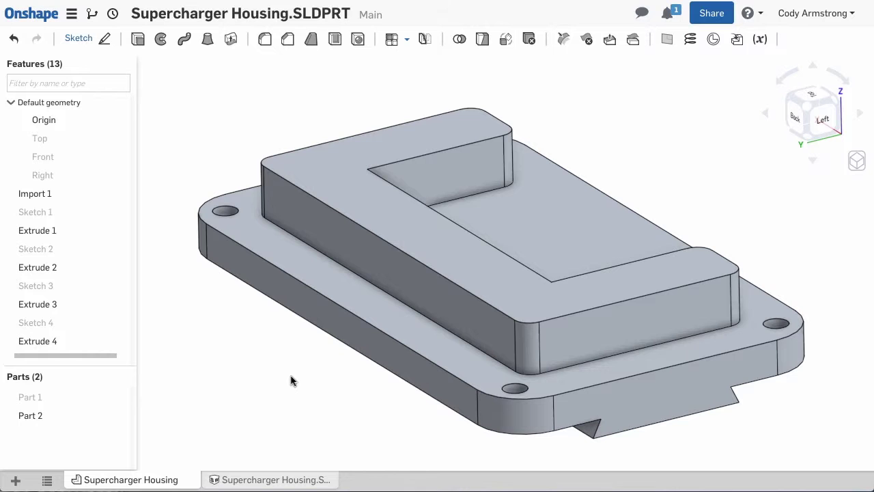
Import 4th Axis and Table.x_t into the document and open its Part Studio.
click(15, 480)
click(75, 461)
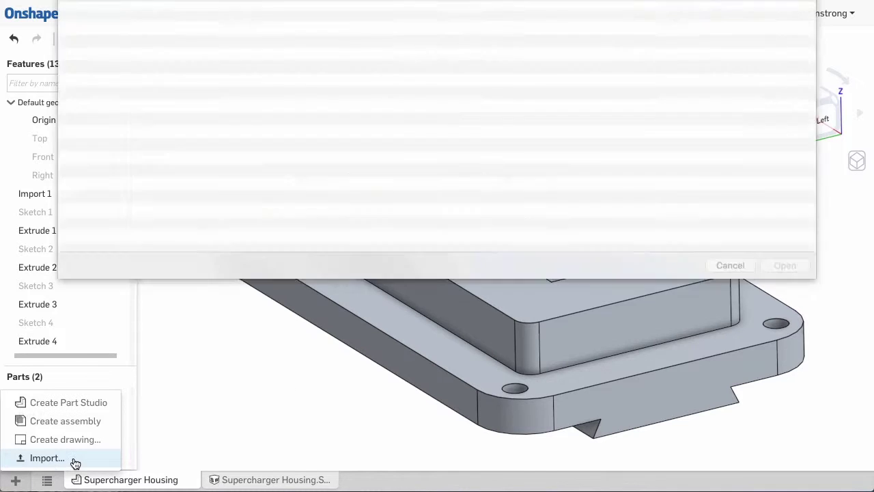
click(164, 50)
click(778, 399)
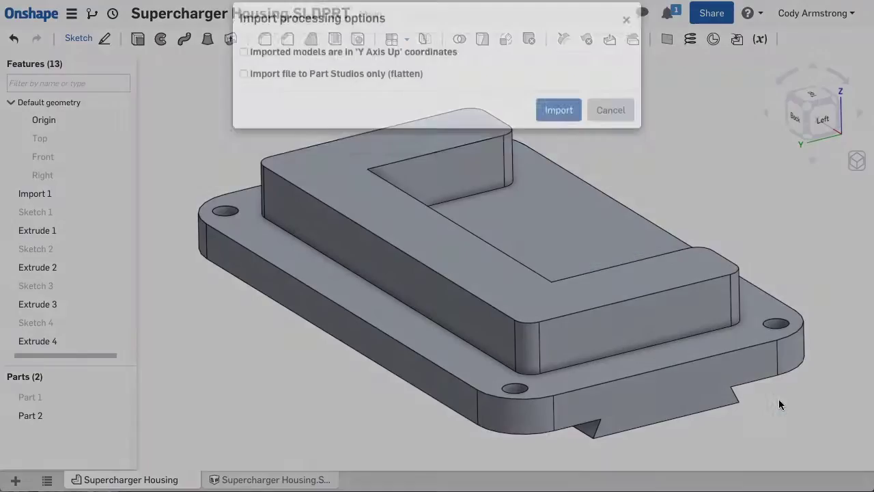
click(558, 127)
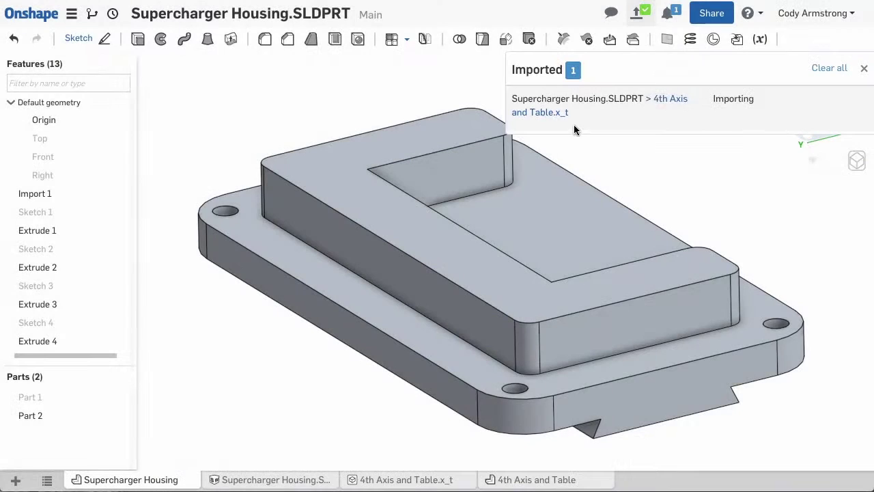
click(829, 68)
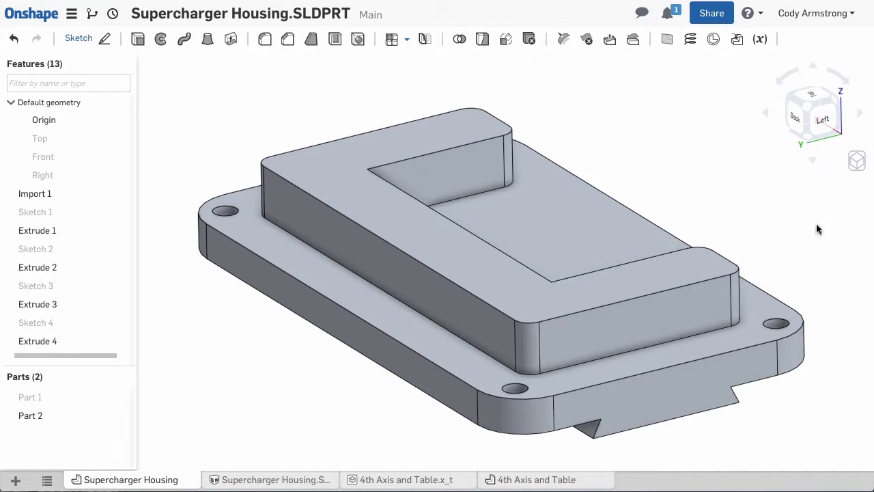
click(532, 484)
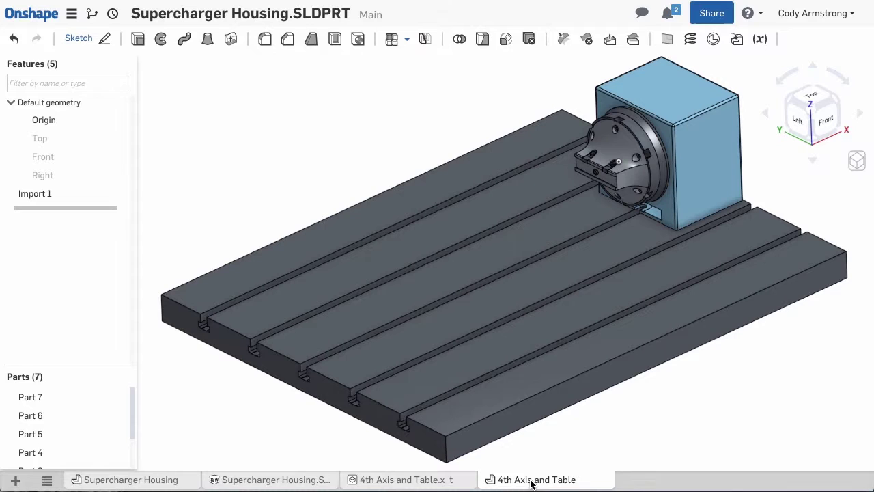
Create a new assembly and insert the whole 4th Axis and Table into it.
click(20, 482)
click(41, 421)
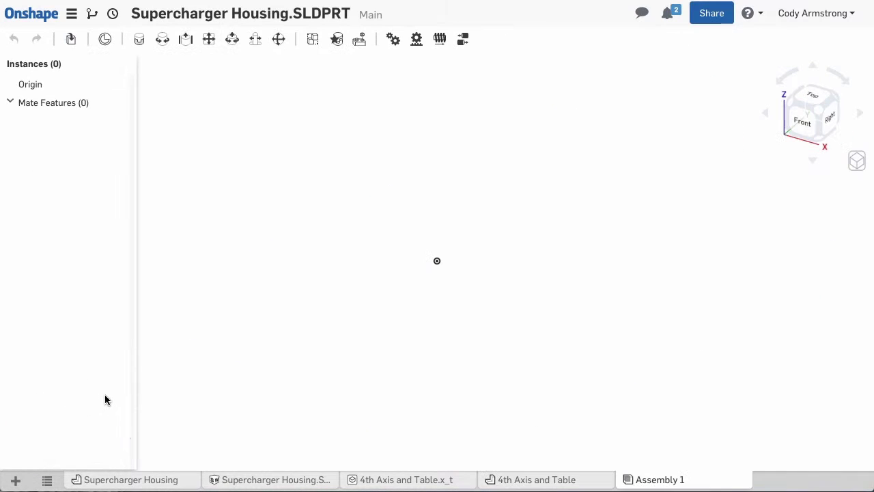
click(69, 39)
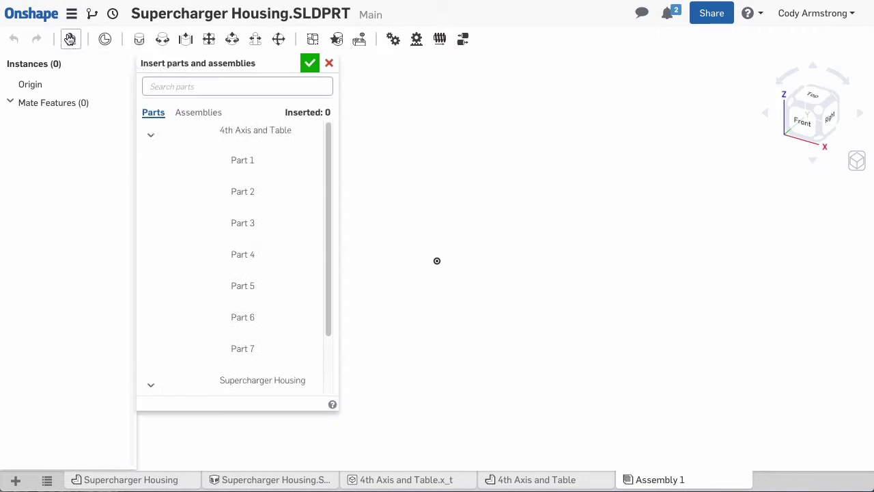
click(280, 137)
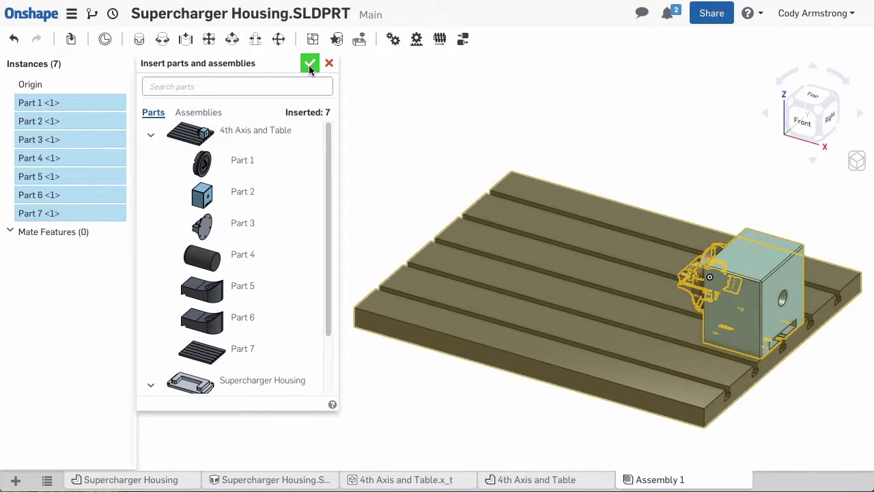
click(309, 64)
mouse_move(341, 157)
right_down()
mouse_move(390, 202)
mouse_move(386, 196)
right_up()
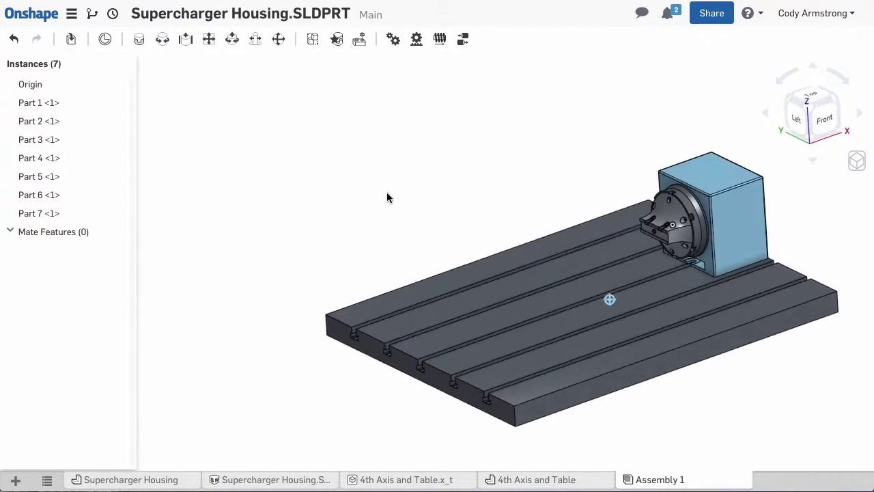
scroll(674, 286, up, 3)
scroll(674, 285, down, 3)
Group the chuck jaws, chuck body and related chuck parts into Group 1.
right_drag(592, 267, 321, 66)
click(313, 43)
scroll(573, 159, up, 5)
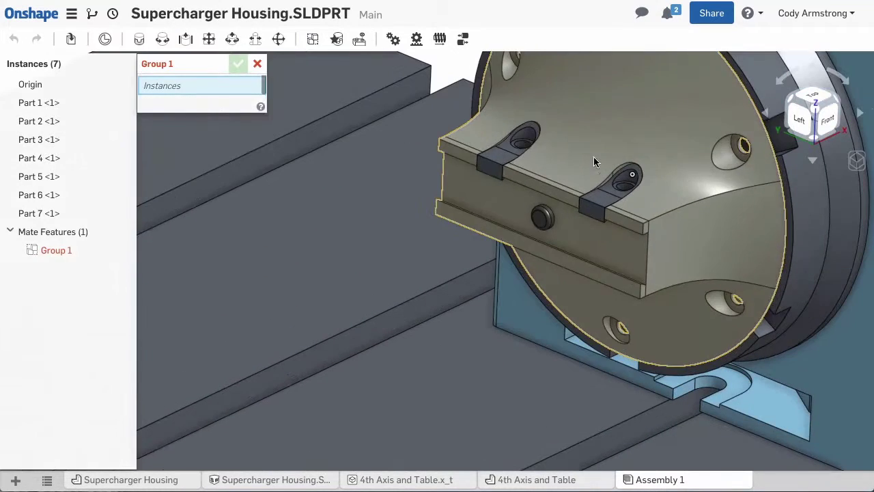
click(505, 149)
click(613, 193)
click(572, 174)
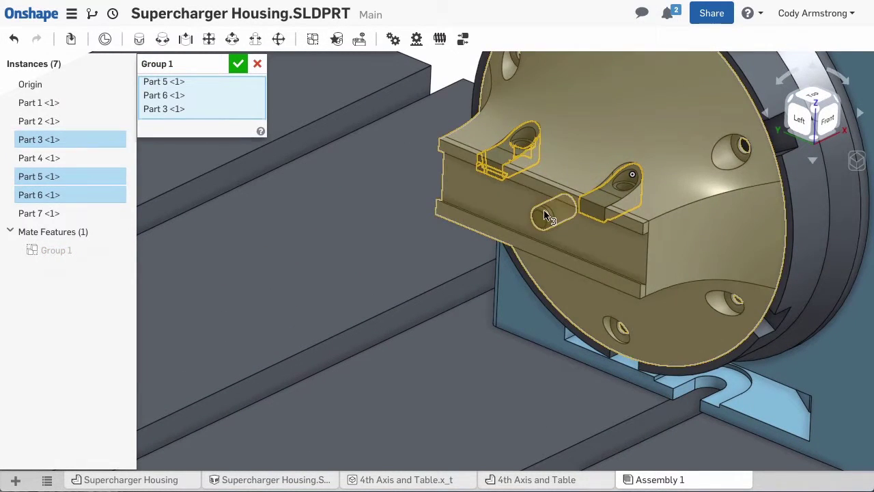
click(545, 216)
click(807, 227)
click(238, 64)
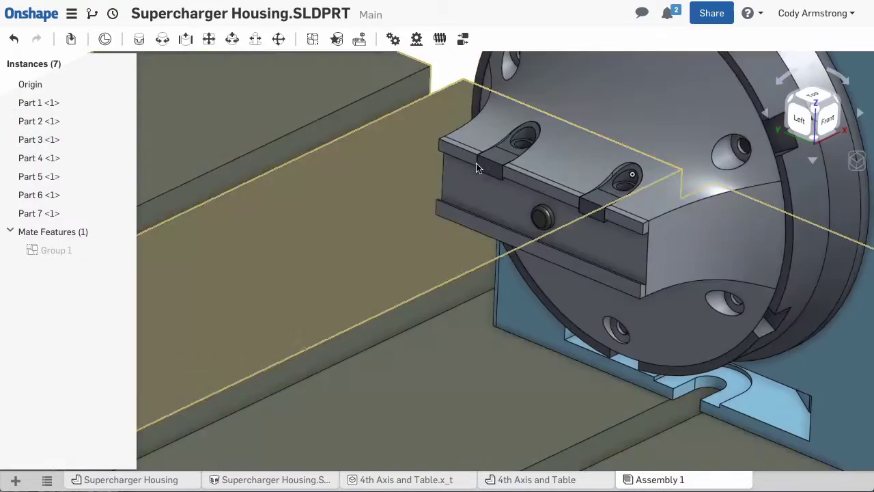
scroll(477, 169, down, 5)
scroll(478, 189, down, 4)
Group the blue 4th-axis body with the table as Group 2, and fix the table.
click(312, 39)
click(630, 116)
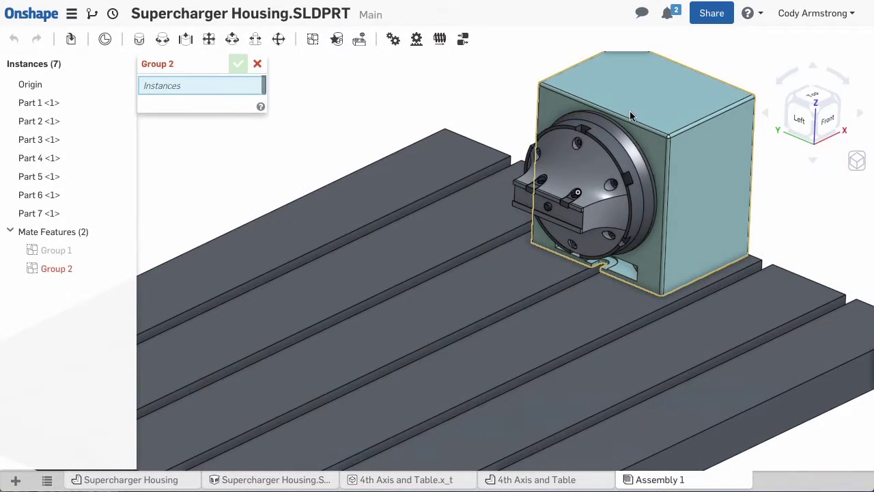
click(452, 160)
click(238, 64)
right_click(374, 197)
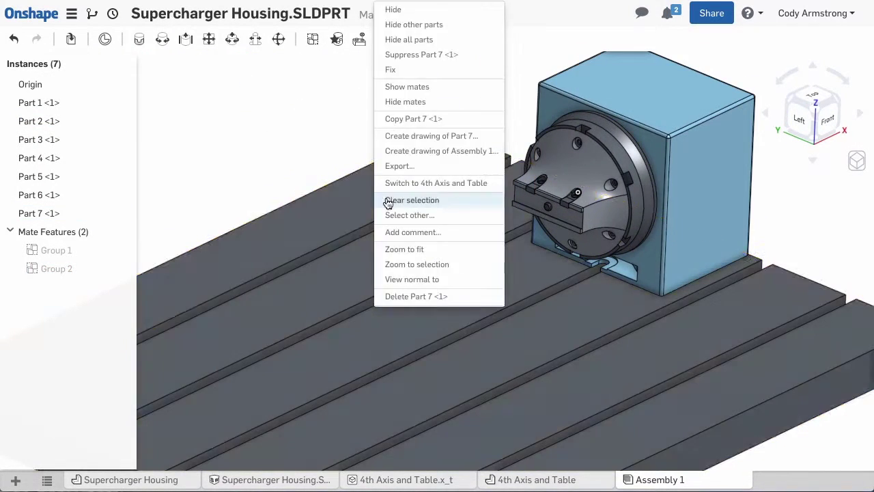
click(390, 69)
Pull the chuck away and add Revolute 1 between the body's hole and the chuck.
scroll(382, 145, down, 4)
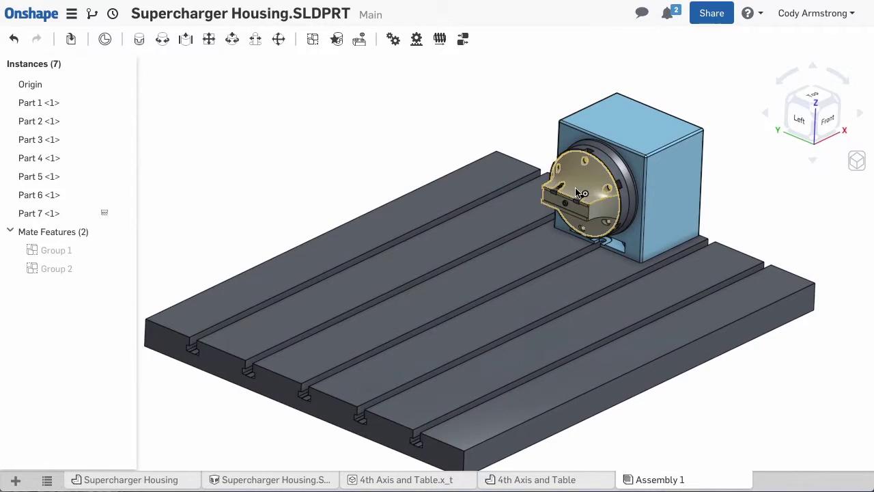
drag(576, 191, 287, 177)
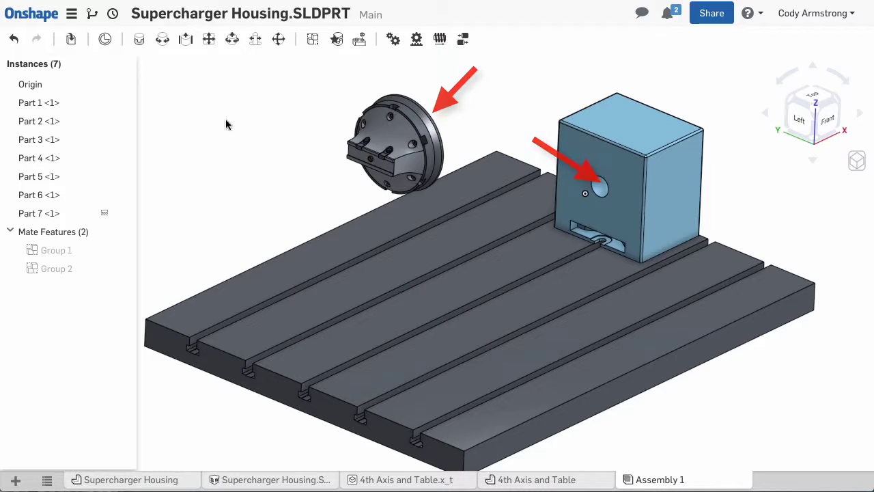
click(161, 39)
scroll(601, 181, up, 5)
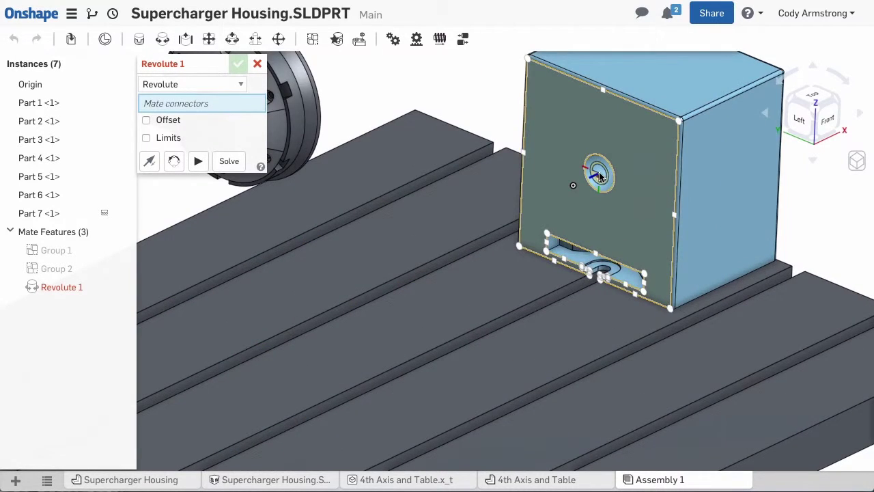
click(599, 176)
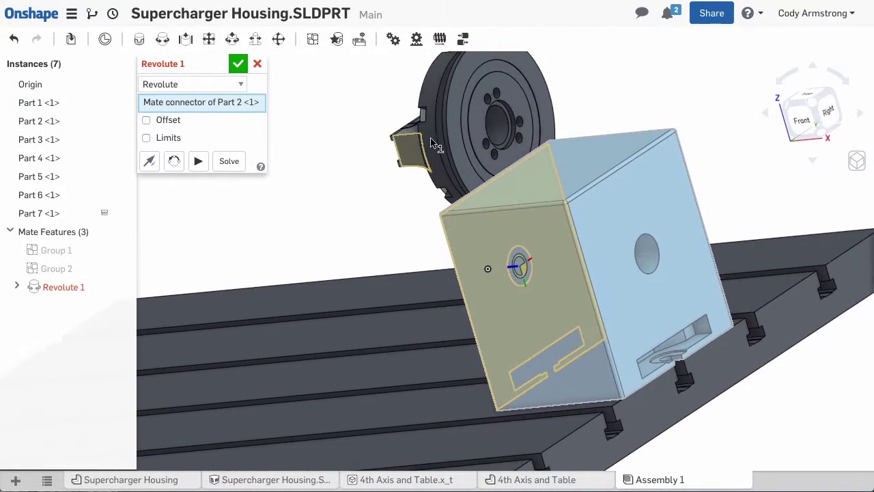
click(499, 130)
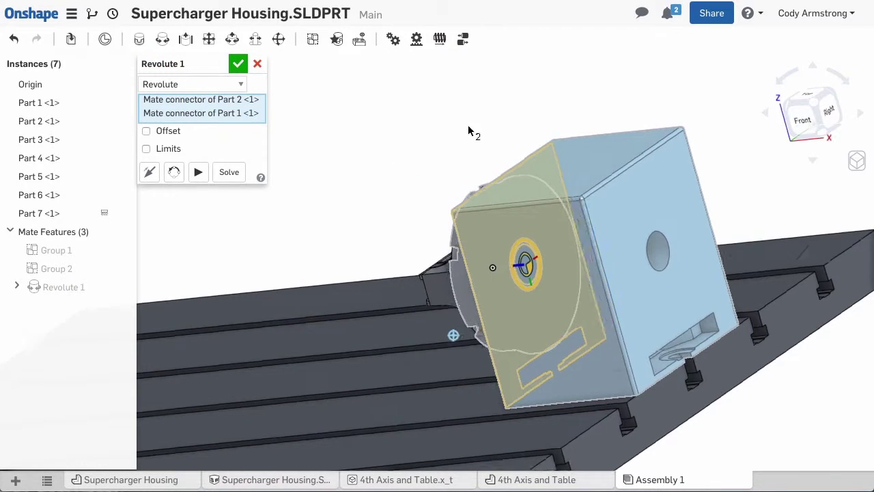
right_drag(469, 132, 474, 127)
middle_drag(476, 127, 441, 89)
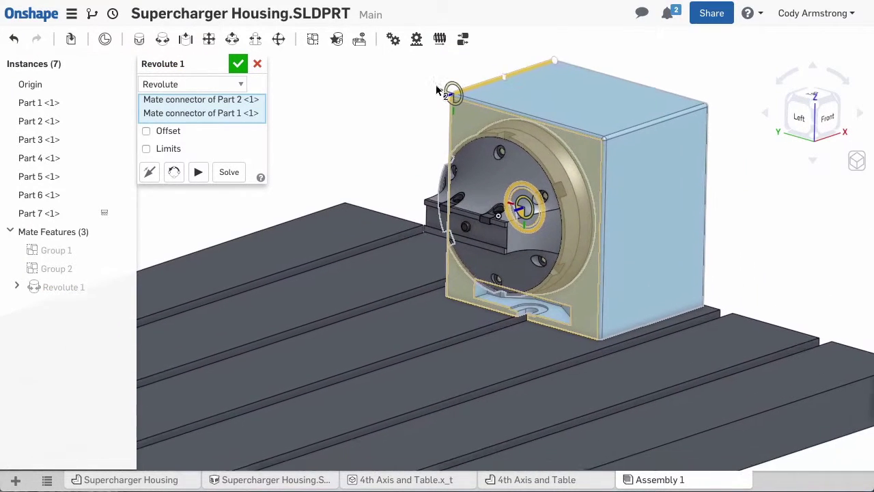
click(236, 65)
Spin the chuck about its new revolute axis and recentre the model in view.
mouse_move(512, 205)
mouse_down()
mouse_move(522, 227)
mouse_move(512, 191)
mouse_move(476, 173)
mouse_move(494, 188)
mouse_up()
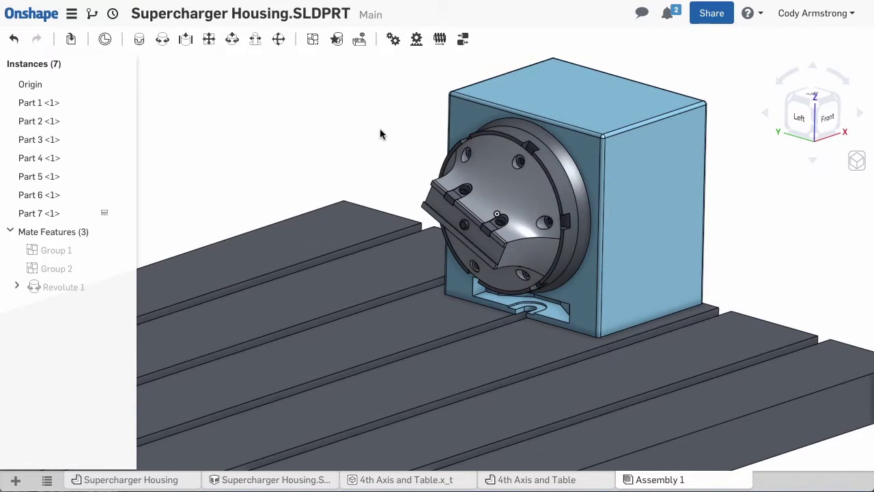
scroll(380, 132, down, 2)
middle_drag(380, 133, 487, 124)
scroll(476, 128, down, 2)
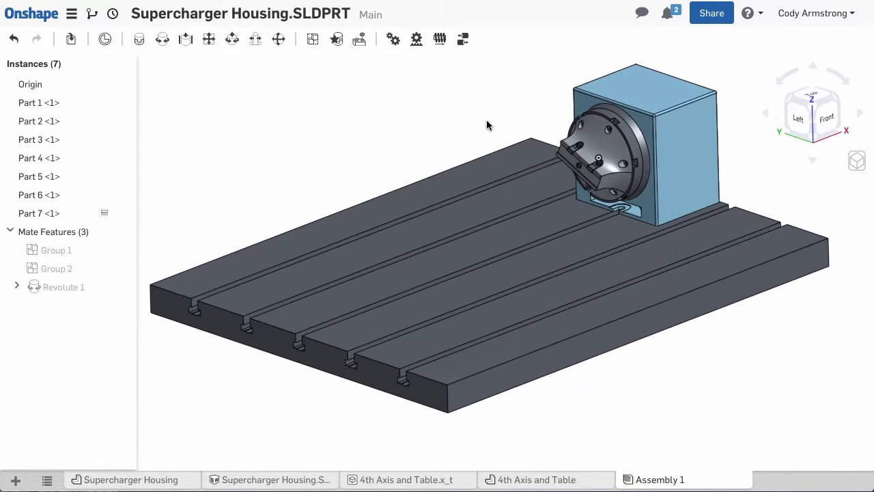
scroll(485, 130, up, 1)
scroll(382, 130, down, 2)
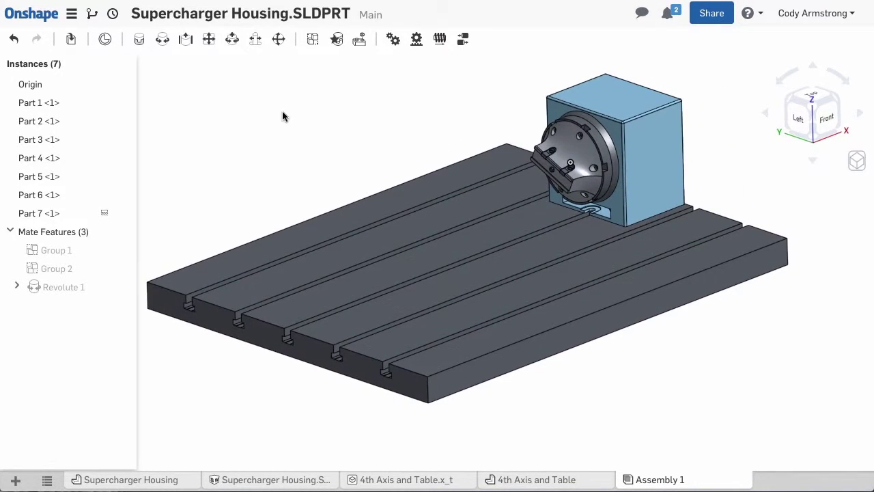
Insert the Supercharger Housing parts and place them above the table.
click(71, 39)
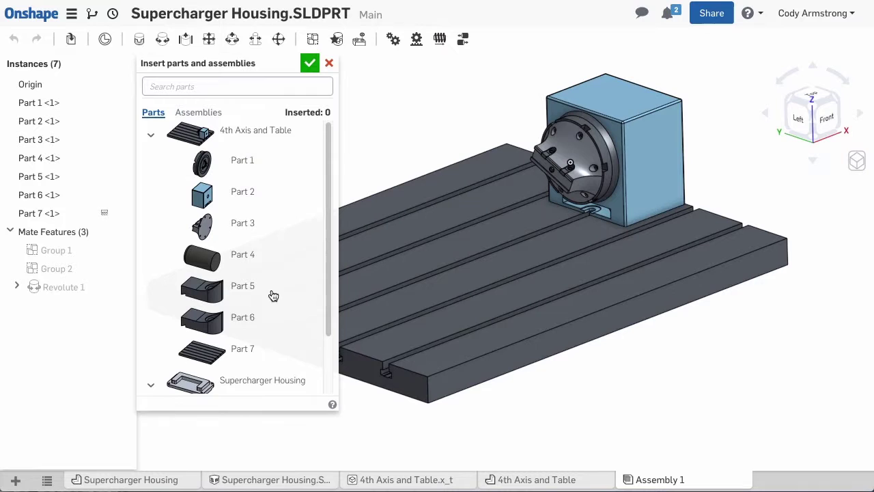
click(255, 382)
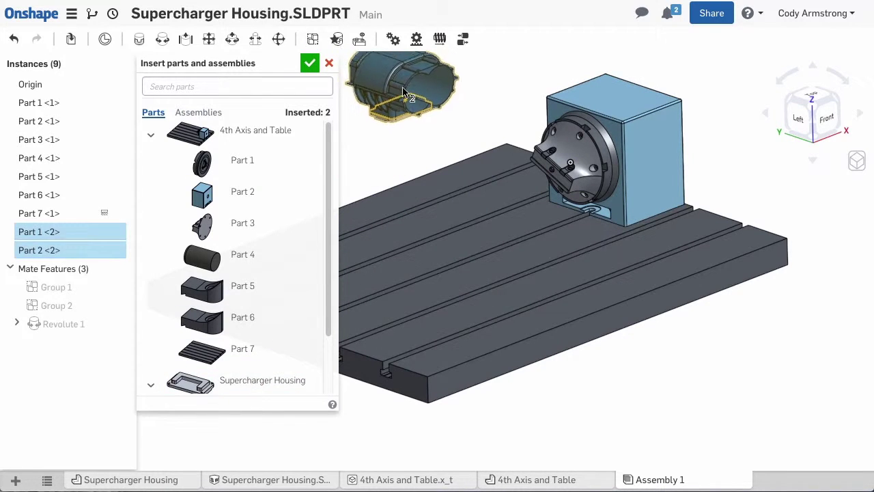
click(403, 92)
click(310, 63)
Group the housing and its fixture plate together as Group 3.
click(313, 38)
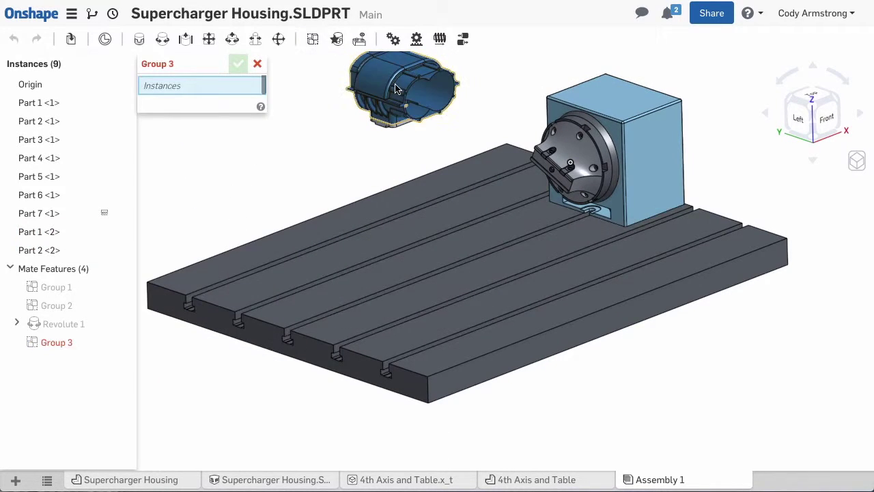
click(396, 88)
scroll(386, 133, up, 5)
click(383, 129)
click(239, 65)
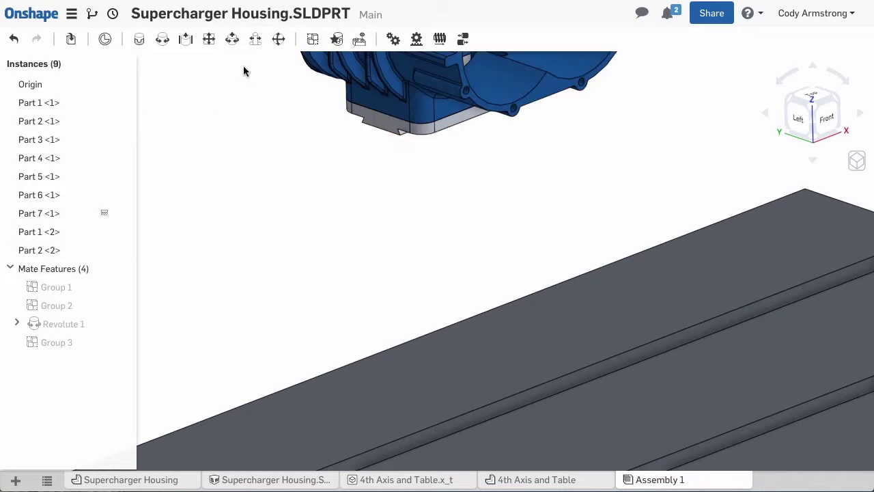
scroll(316, 138, down, 5)
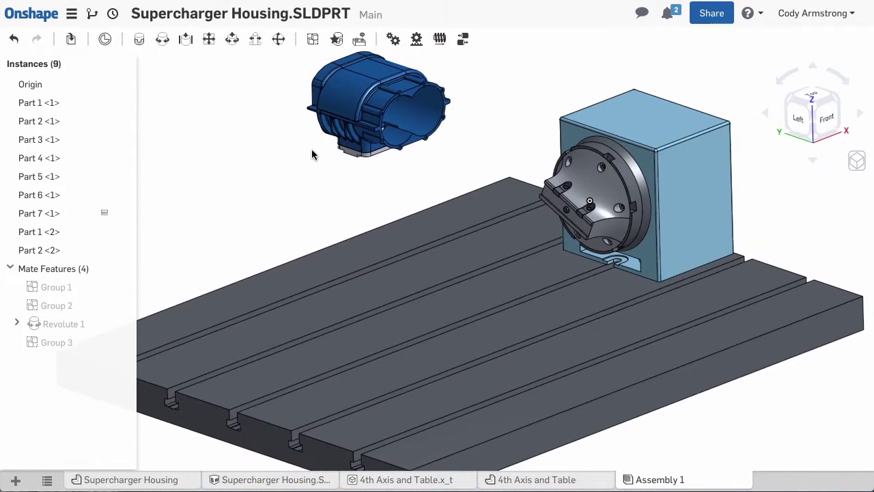
middle_drag(313, 155, 314, 163)
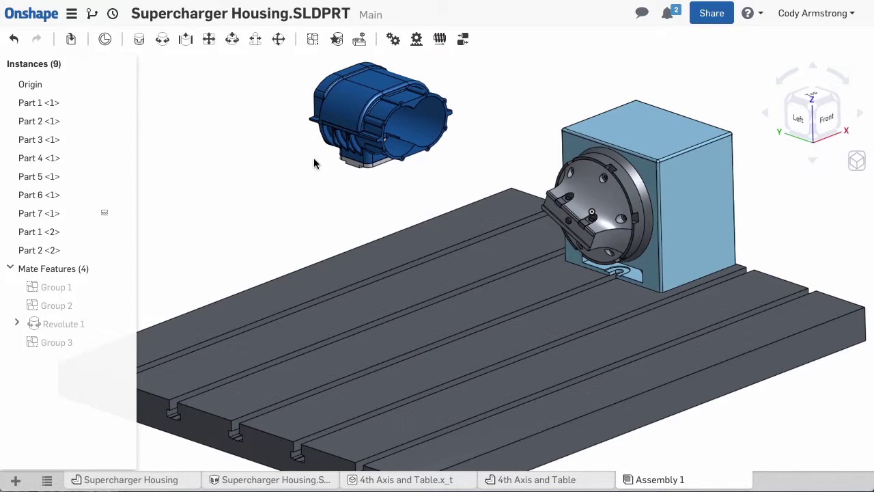
Start a Fastened mate between the chuck jaw's connector and the housing's connector.
key(f)
scroll(567, 204, up, 3)
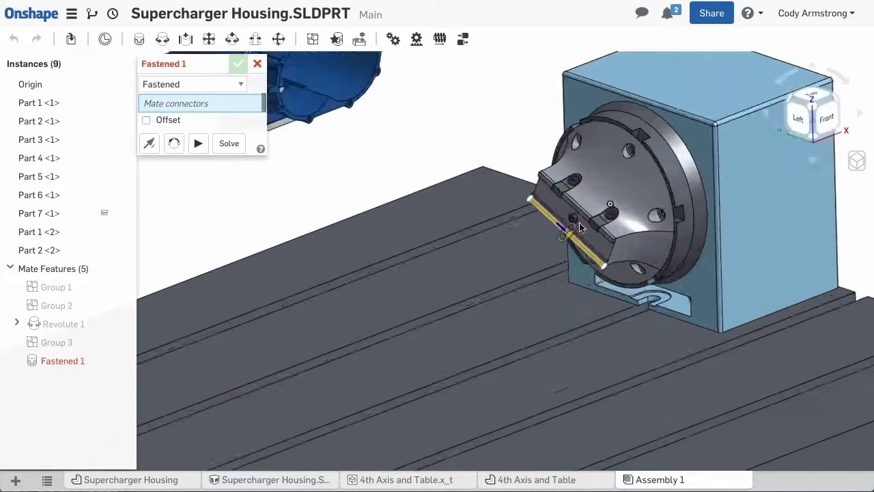
scroll(566, 200, up, 3)
click(567, 200)
scroll(567, 200, down, 5)
right_drag(396, 175, 416, 203)
scroll(415, 167, up, 5)
click(414, 167)
scroll(431, 171, down, 5)
scroll(410, 212, up, 3)
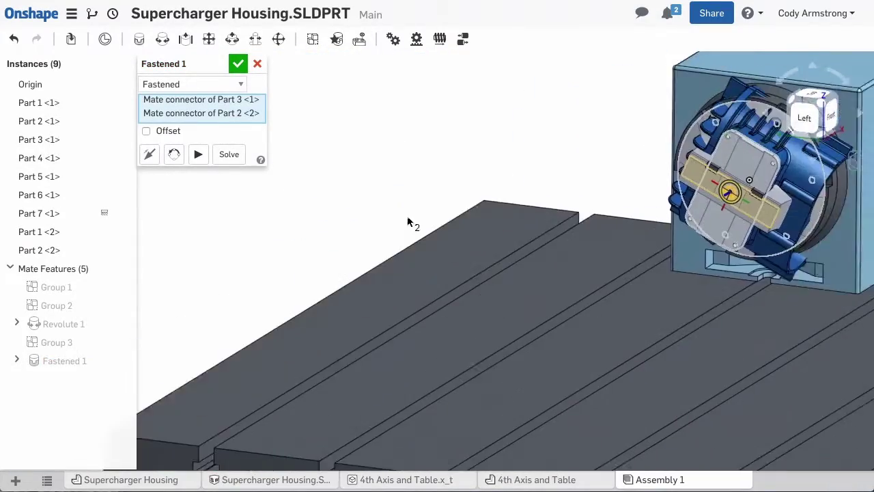
scroll(332, 157, down, 3)
Flip the housing's orientation, accept Fastened 1, and spin the housing about the 4th axis.
click(173, 153)
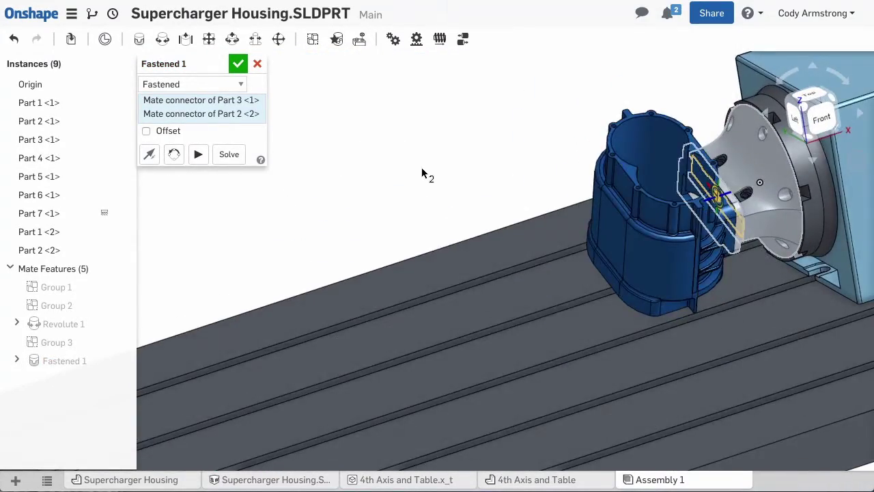
scroll(403, 167, up, 3)
mouse_move(382, 166)
right_down()
mouse_move(429, 171)
mouse_move(406, 171)
right_up()
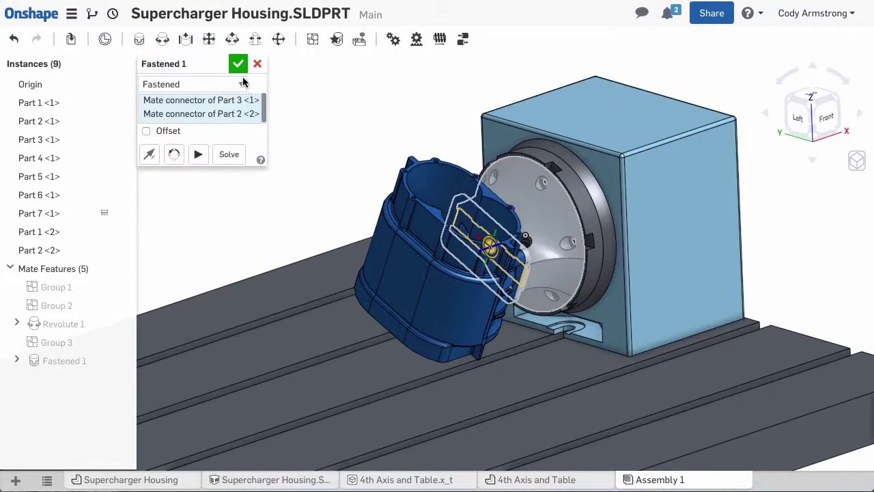
key(Return)
mouse_move(487, 176)
mouse_down()
mouse_move(529, 191)
mouse_move(414, 137)
mouse_move(358, 204)
mouse_move(382, 285)
mouse_move(492, 357)
mouse_move(517, 361)
mouse_move(746, 158)
mouse_up()
Switch to the Left view, rotate the housing to a new angle, then orbit back.
click(797, 117)
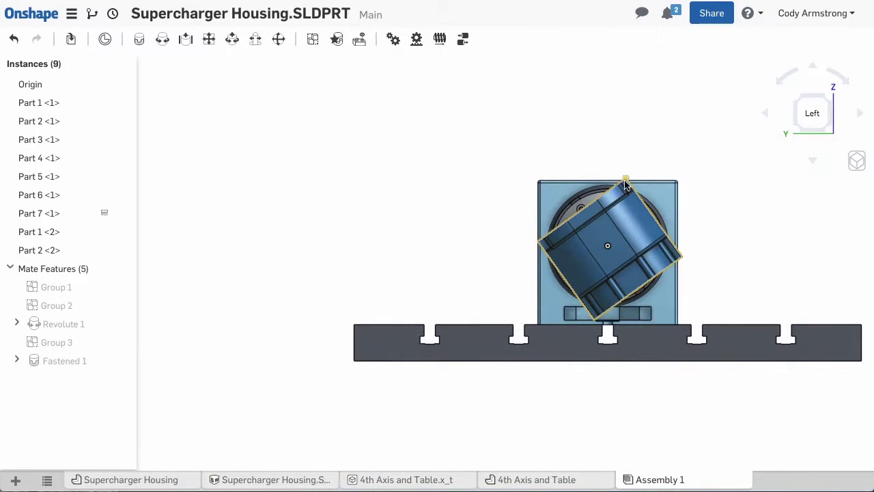
mouse_move(619, 190)
mouse_down()
mouse_move(567, 189)
mouse_move(540, 253)
mouse_move(669, 306)
mouse_move(697, 196)
mouse_move(583, 133)
mouse_up()
mouse_move(583, 133)
right_down()
mouse_move(558, 129)
mouse_move(544, 145)
mouse_move(596, 215)
mouse_move(523, 220)
right_up()
mouse_move(523, 220)
mouse_down()
mouse_move(512, 220)
mouse_move(534, 204)
mouse_up()
right_drag(534, 204, 782, 231)
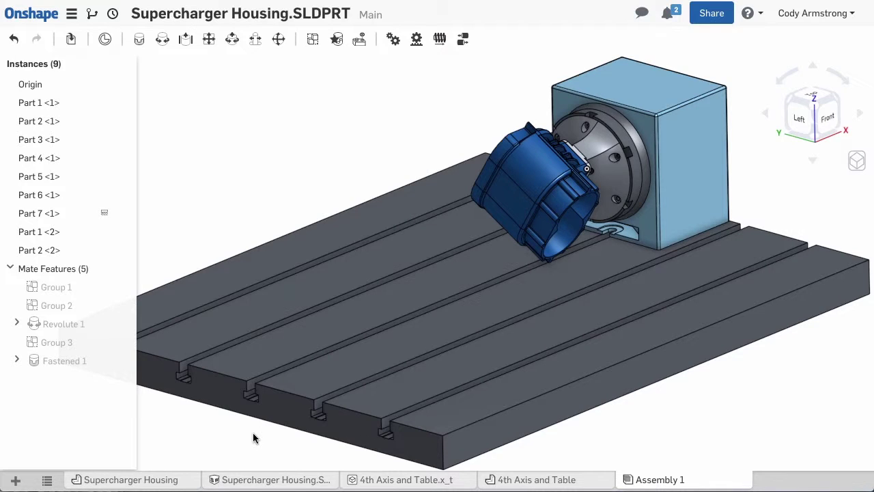
Create Drawing 1 on an ANSI_C_INCH sheet with a front view of Supercharger Housing Part 2.
click(15, 480)
click(41, 435)
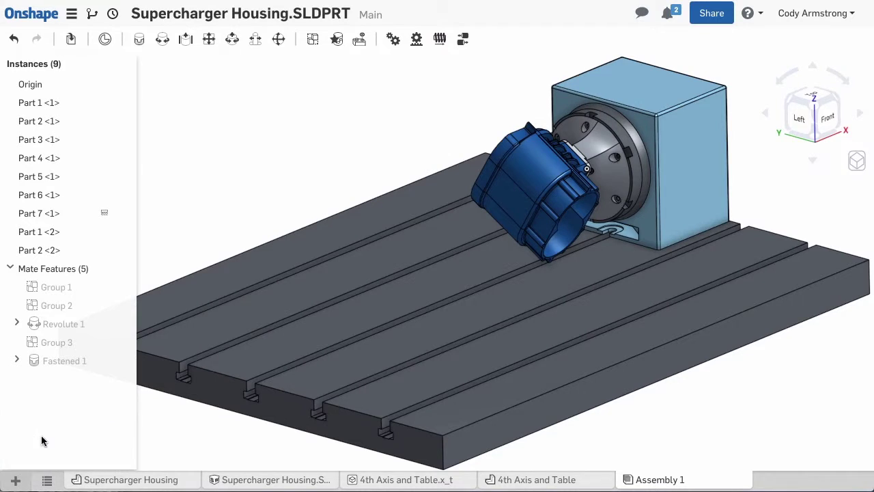
click(217, 111)
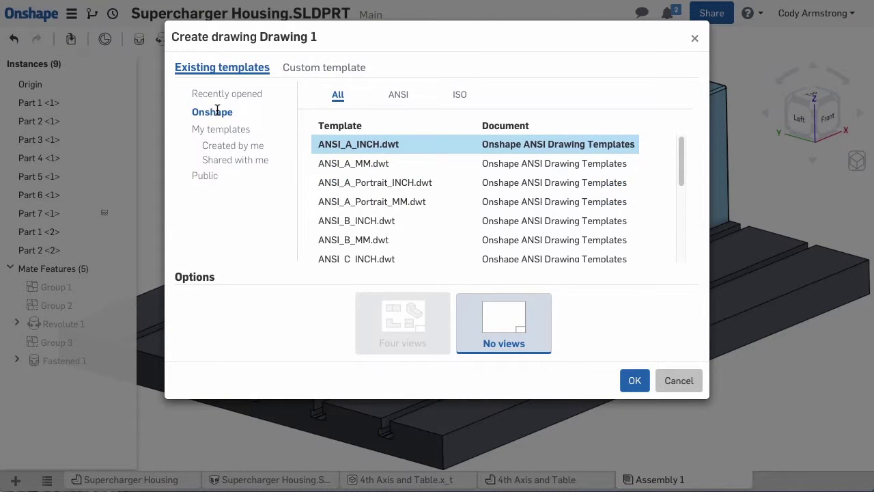
click(482, 260)
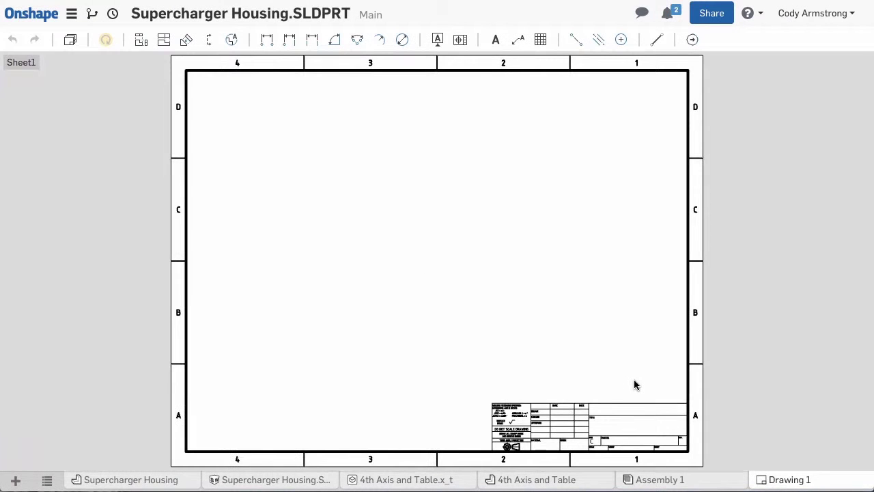
scroll(335, 345, down, 3)
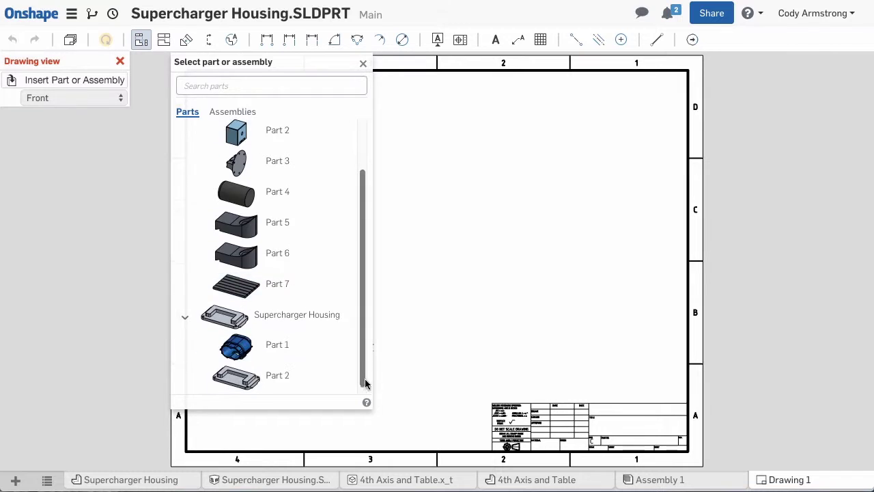
click(361, 381)
click(76, 99)
click(314, 333)
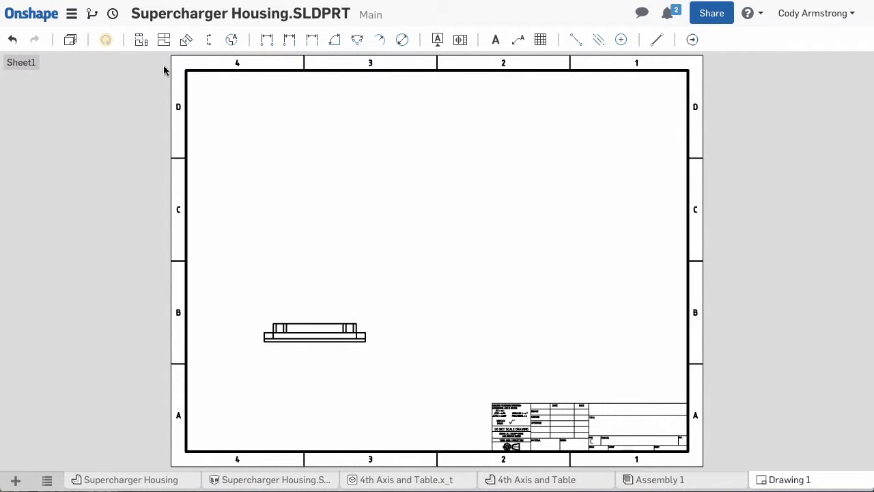
Add projected top and right side views plus an isometric view.
click(323, 162)
click(313, 329)
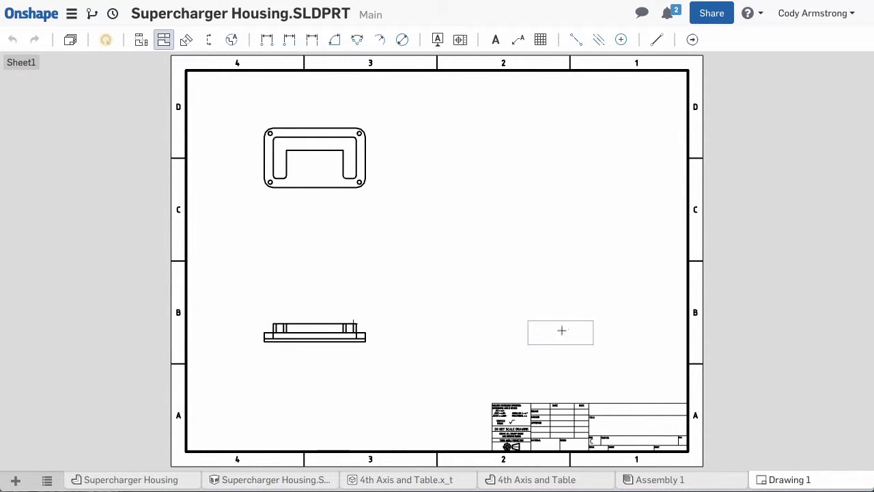
click(570, 335)
click(314, 332)
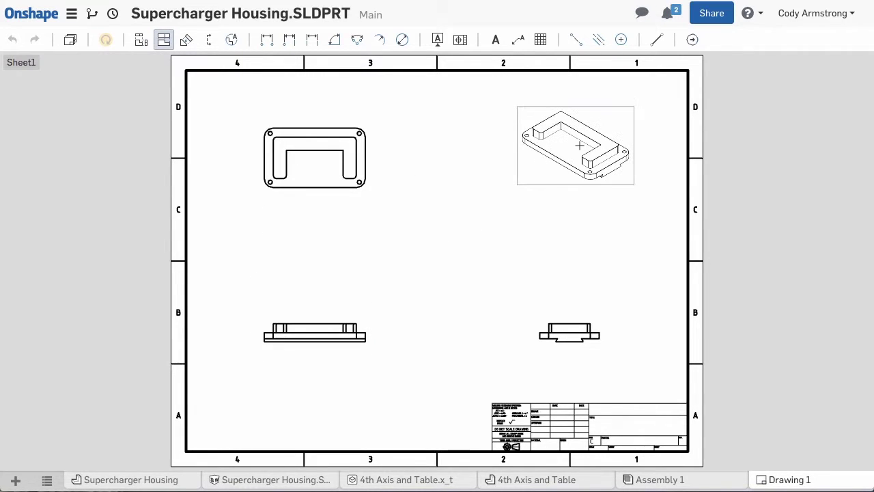
click(579, 144)
Dimension hole spacing, heights and widths: 3.685, 2.455, 0.542, 0.743 and 1.125.
click(267, 39)
scroll(274, 179, up, 3)
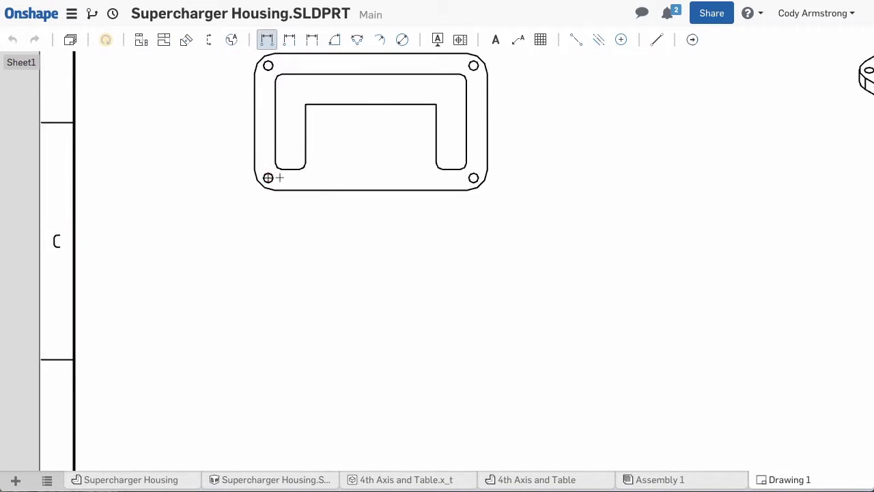
click(469, 170)
click(370, 54)
scroll(537, 170, down, 1)
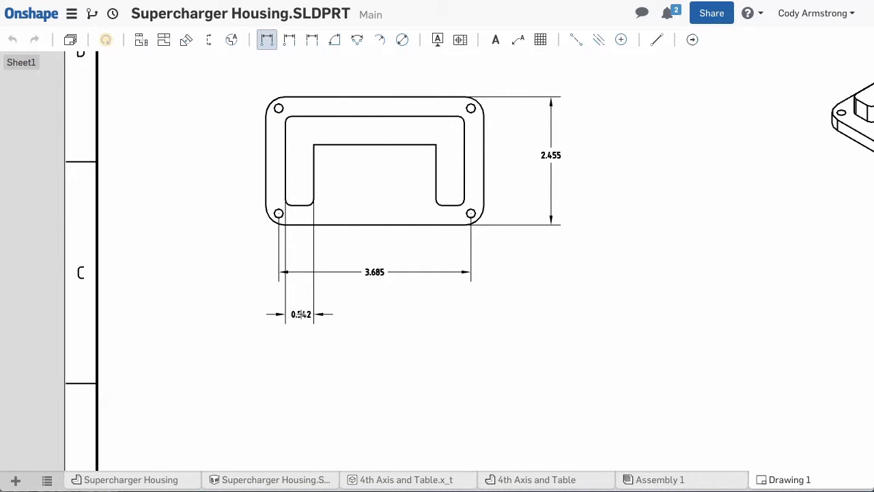
scroll(374, 391, down, 1)
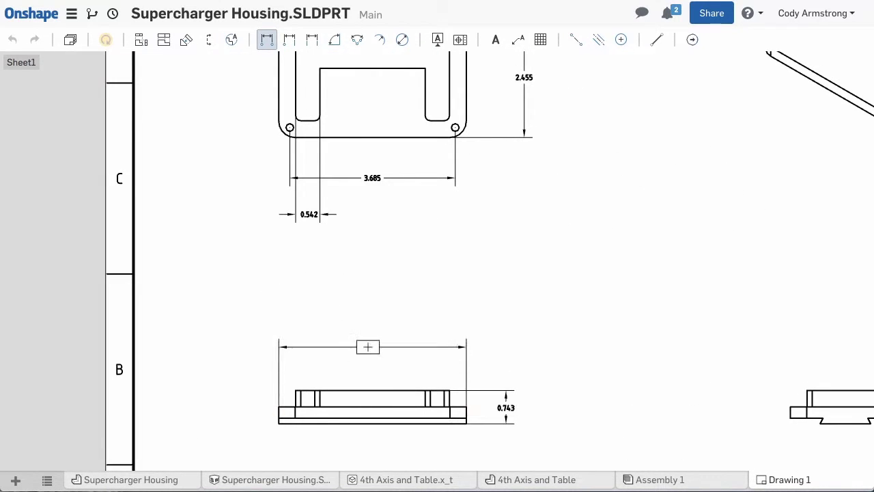
scroll(505, 346, up, 5)
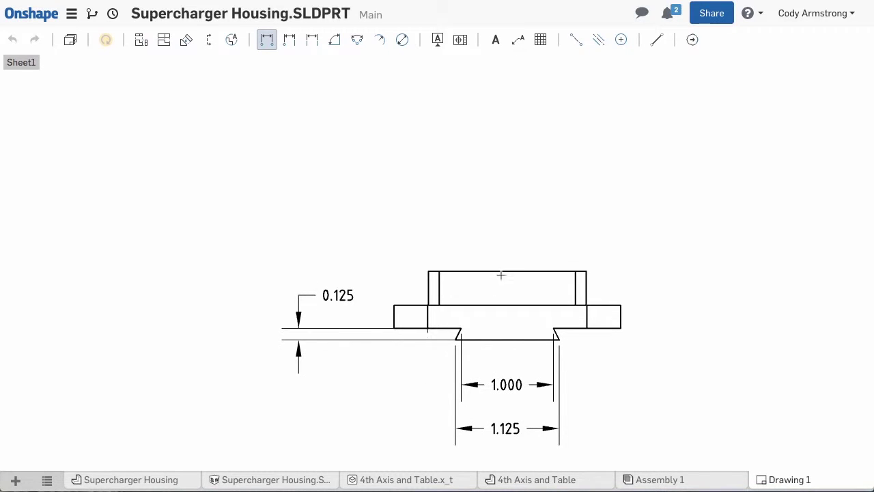
scroll(668, 313, down, 2)
scroll(471, 226, down, 2)
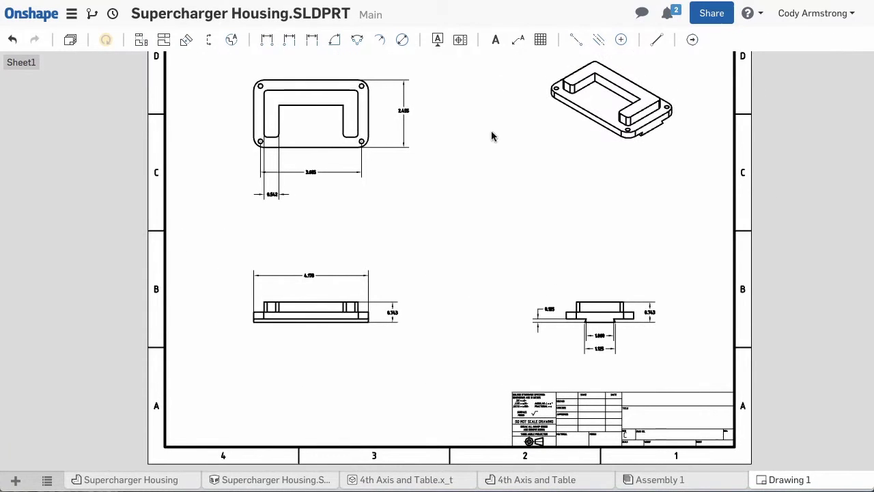
Place a note reading 'Fixture' in the title block cell.
click(496, 38)
scroll(650, 347, up, 3)
click(625, 378)
text(Fixture)
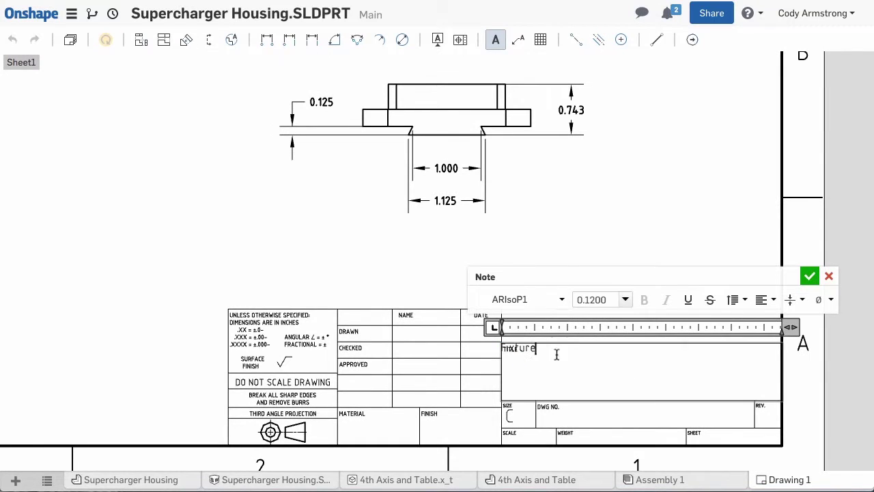
Format the title in DejaVu Sans at size 0.2, centred, and zoom to fit the sheet.
key(ctrl+a)
click(562, 299)
click(527, 238)
click(789, 301)
click(739, 360)
click(591, 299)
text(0.2)
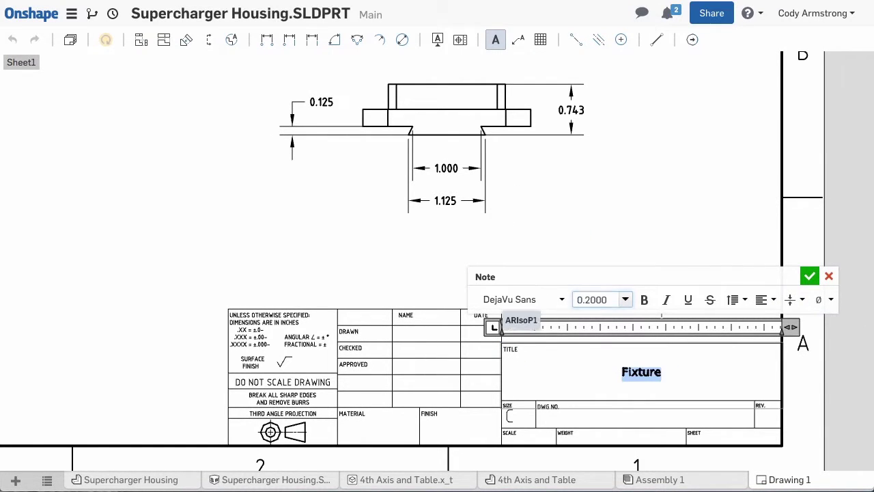
click(809, 276)
right_click(584, 211)
click(593, 220)
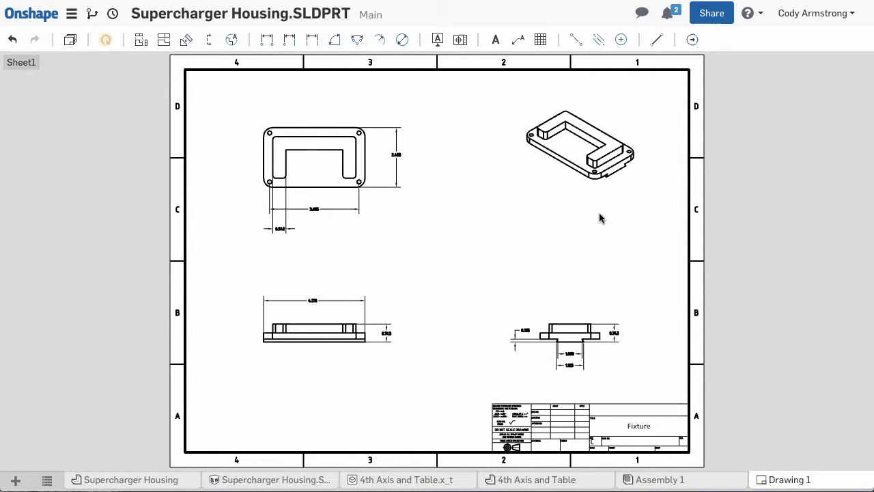
click(716, 19)
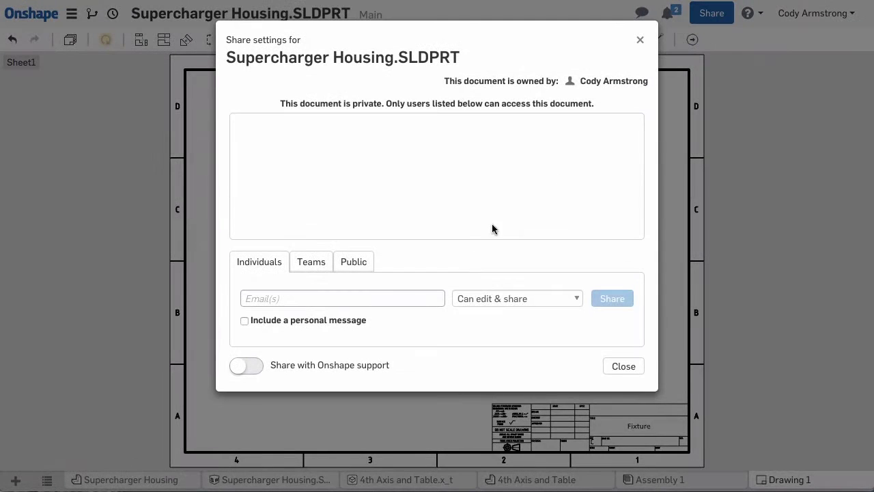
click(318, 301)
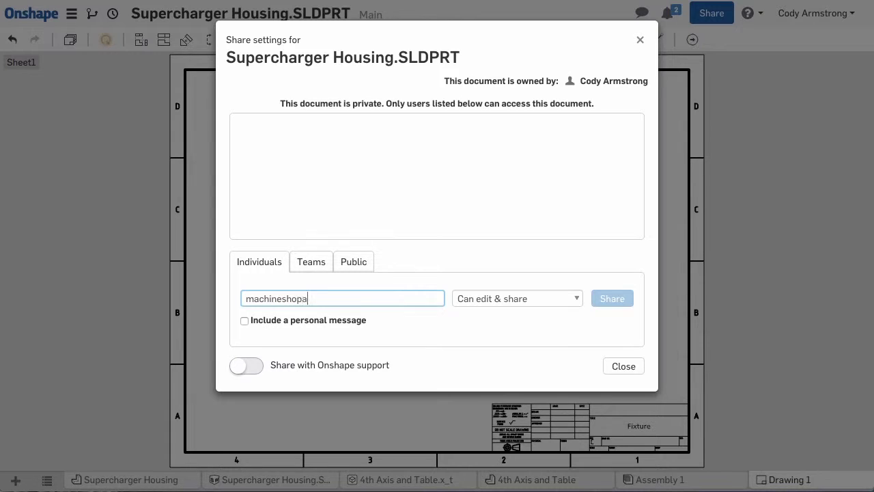
click(518, 299)
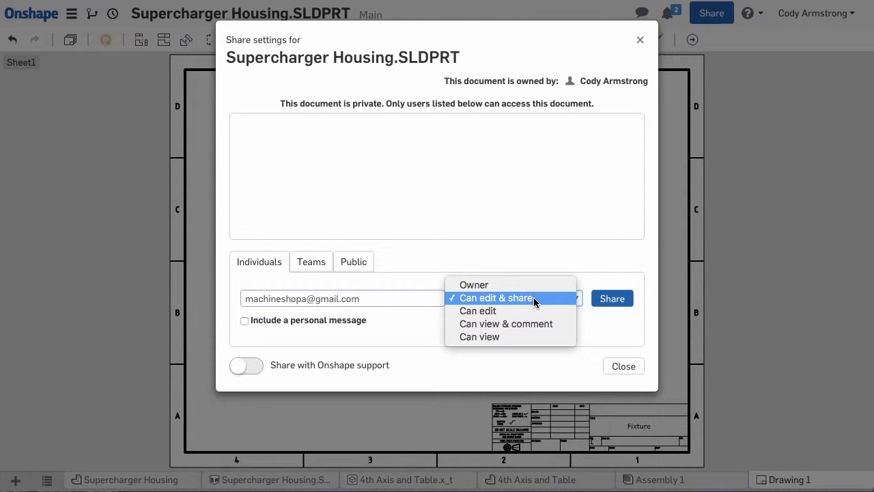
click(522, 336)
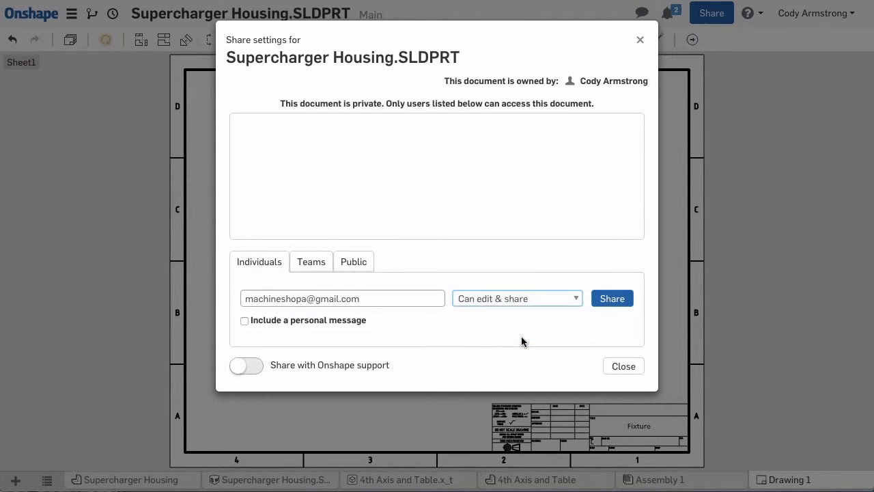
click(608, 300)
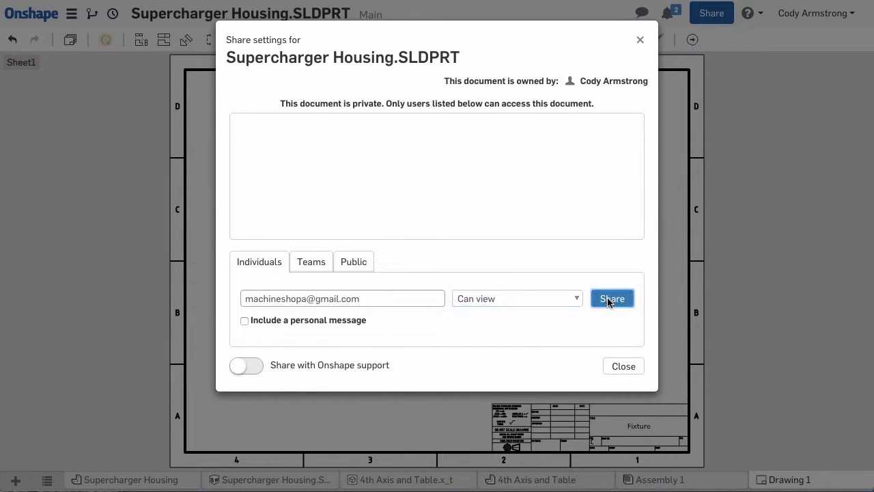
click(624, 366)
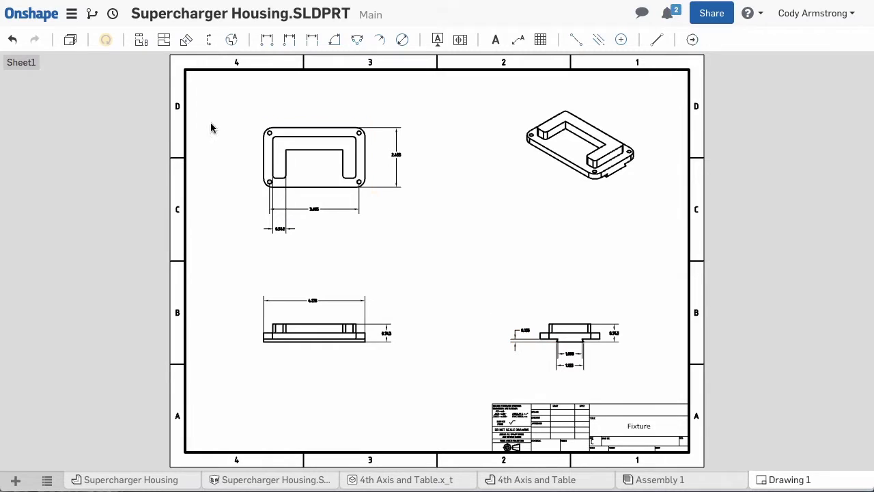
Save a new version of the Main workspace named 'Revision A' and close the Versions panel.
click(92, 15)
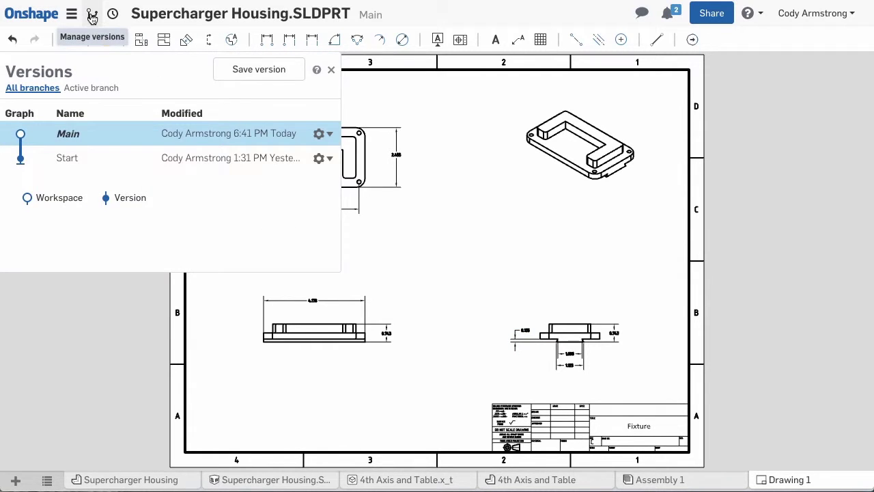
click(265, 76)
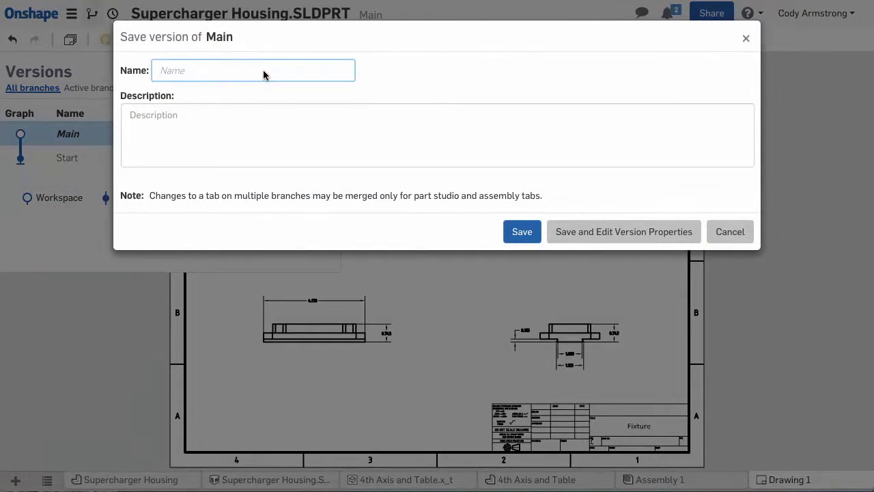
text(Revision )
text(A)
click(507, 232)
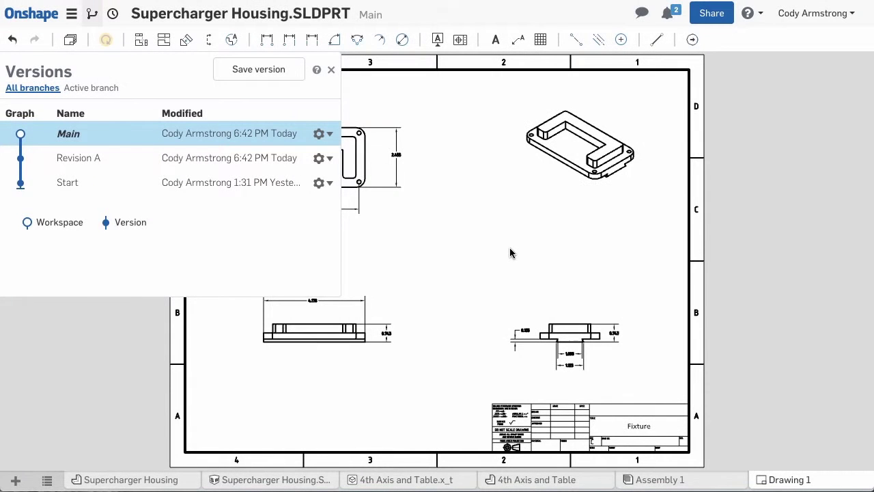
click(331, 70)
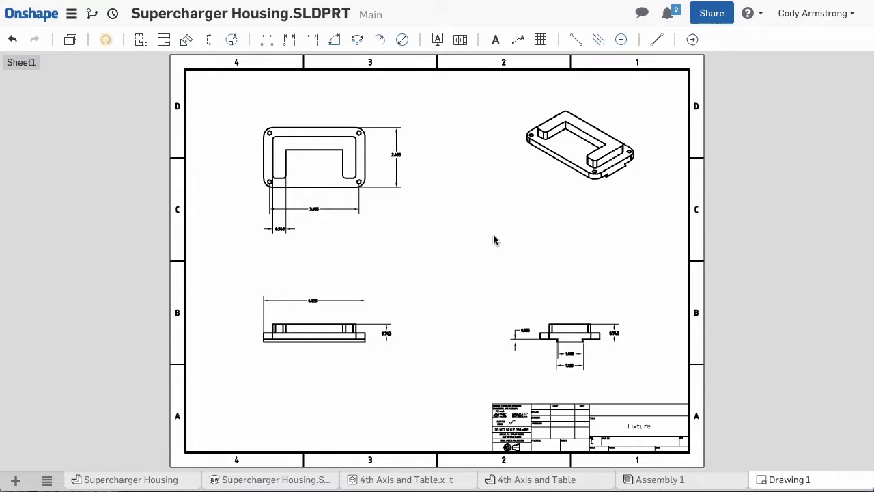